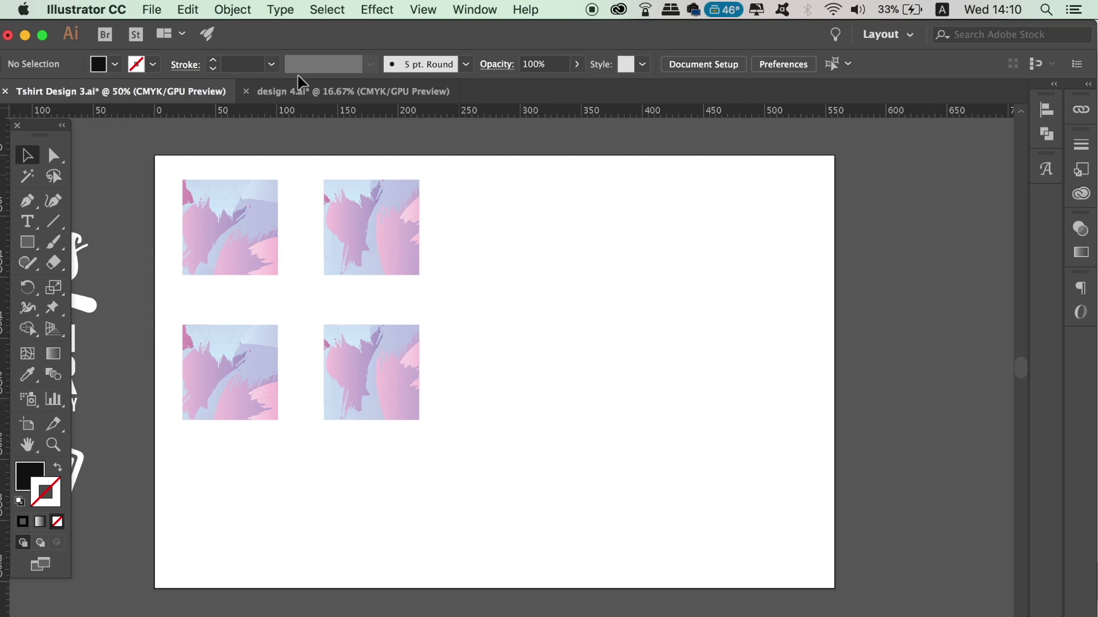
Check the Smart Guides preferences and close them without changes
left_click(87, 10)
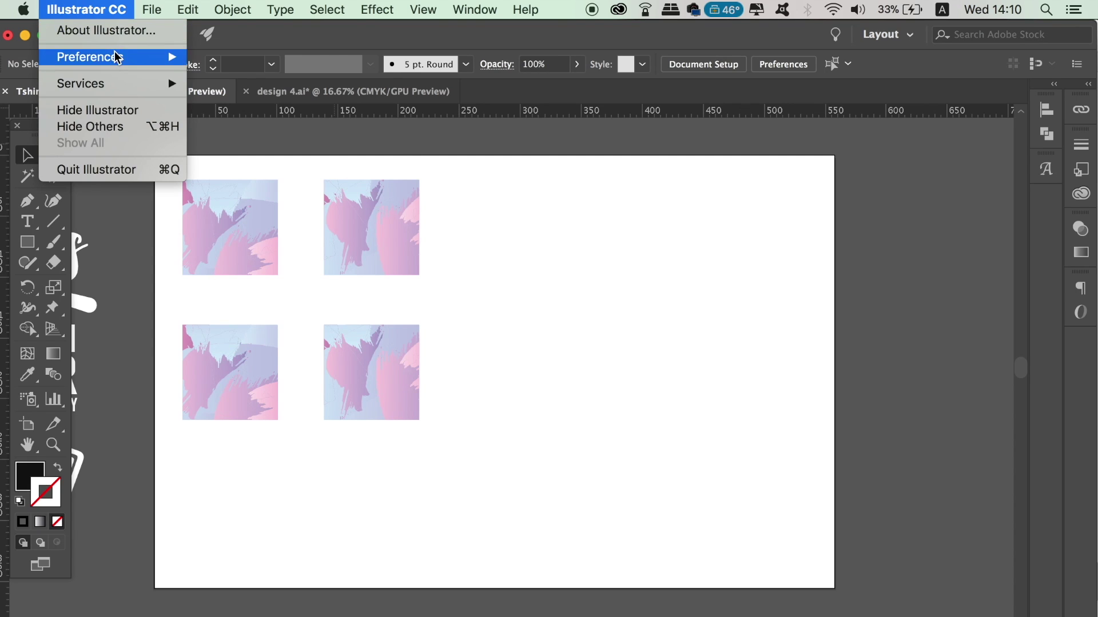
mouse_move(116, 56)
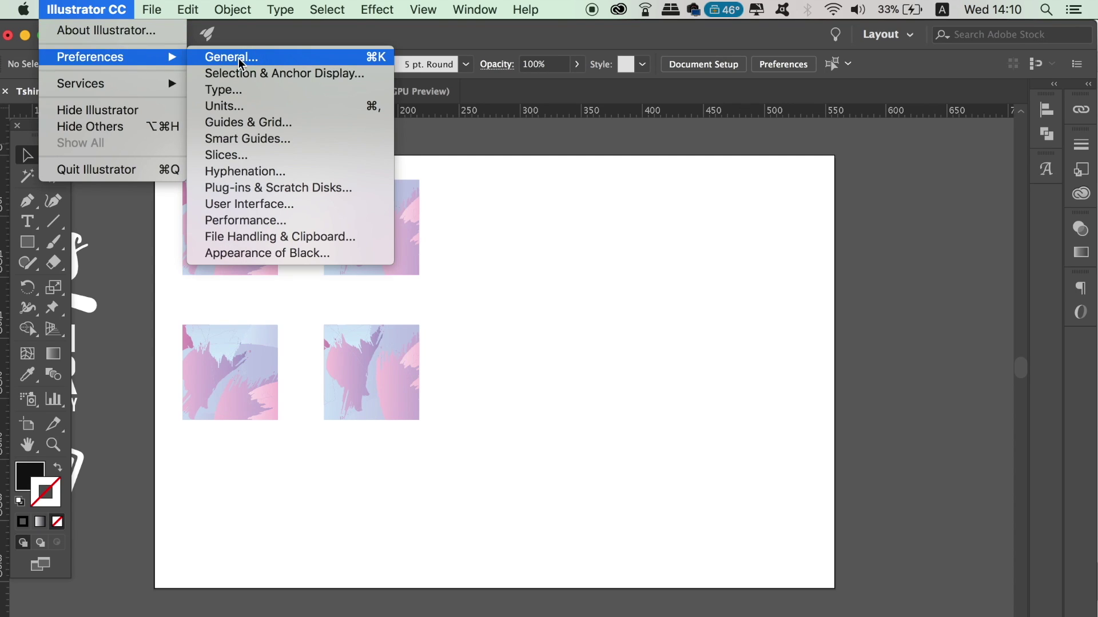
left_click(295, 150)
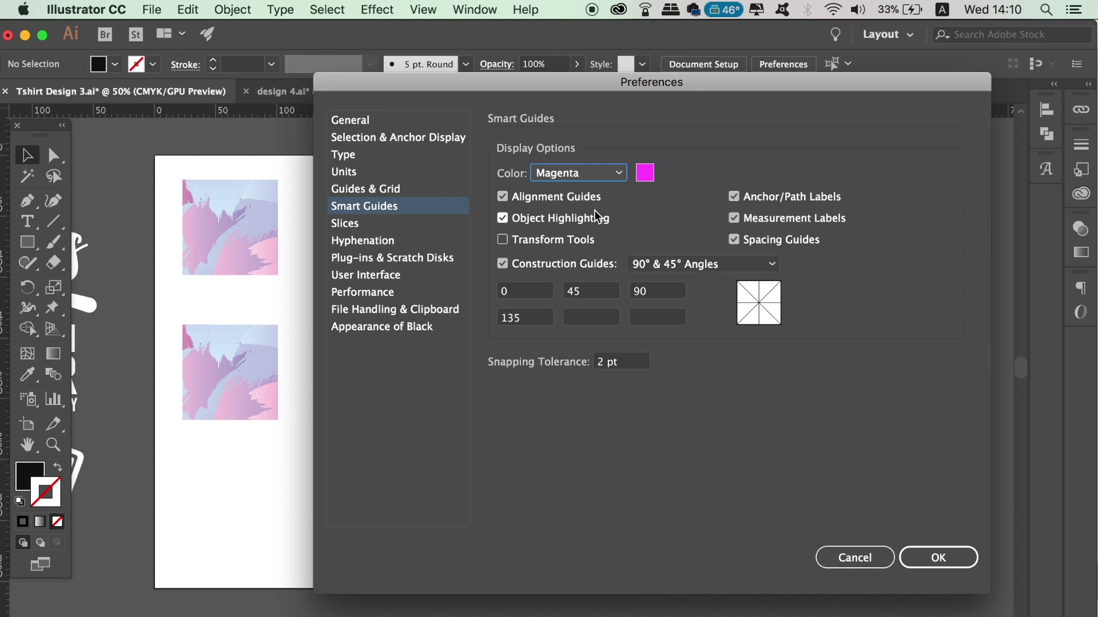
left_click(938, 558)
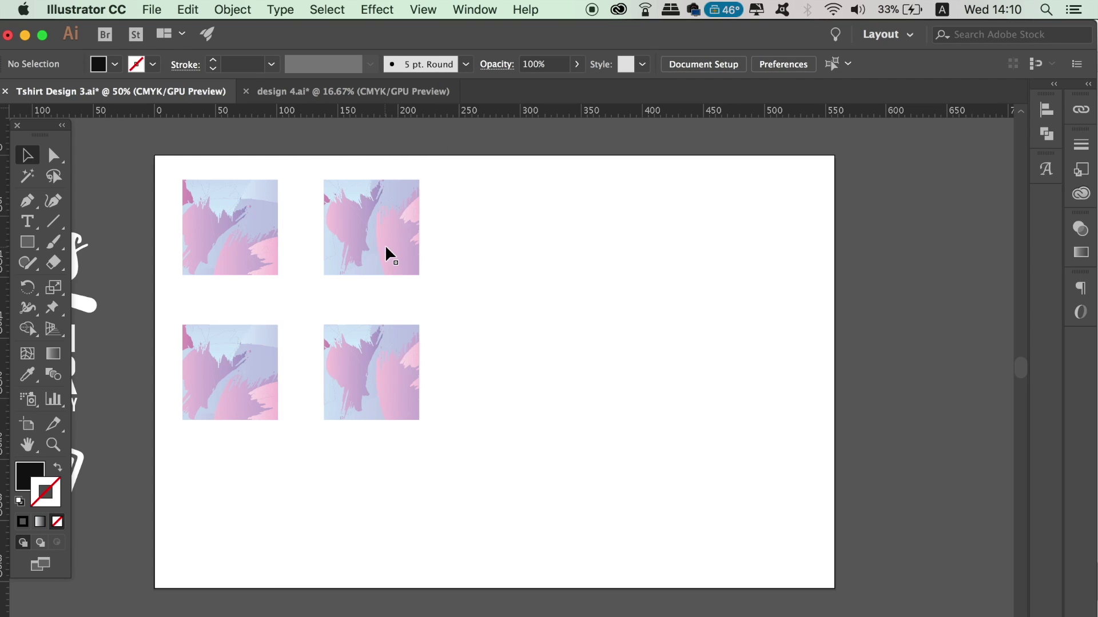
Move the top-right image group down into the gap in the bottom row
left_click(385, 252)
left_click_drag(367, 232, 499, 375)
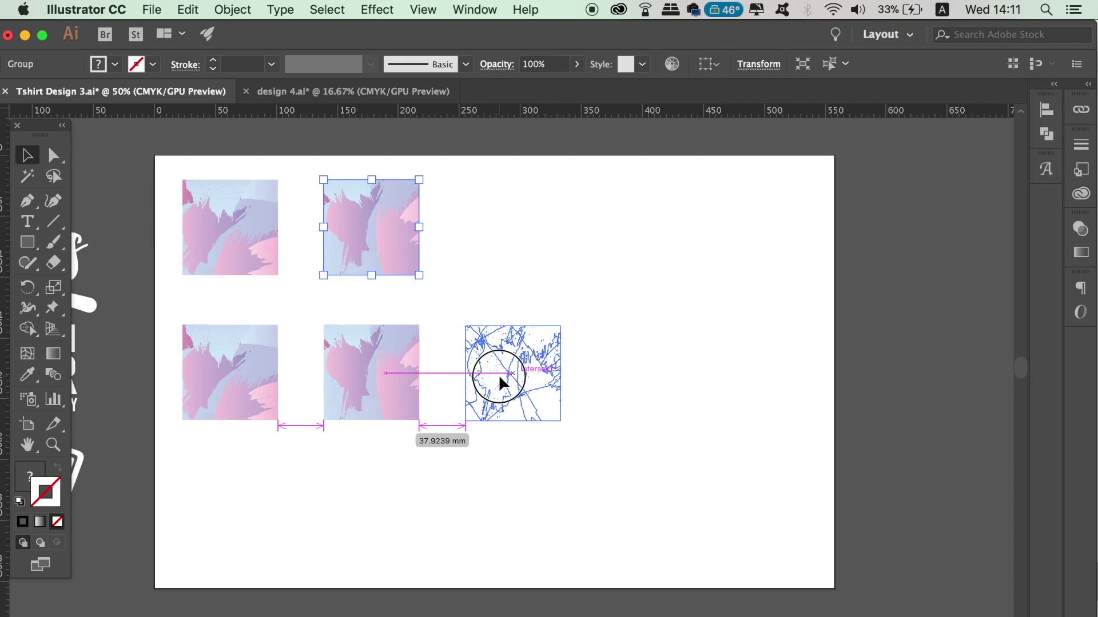
left_click_drag(498, 375, 497, 375)
Extend the bottom row with evenly spaced image copies past the artboard's right edge
key("alt")
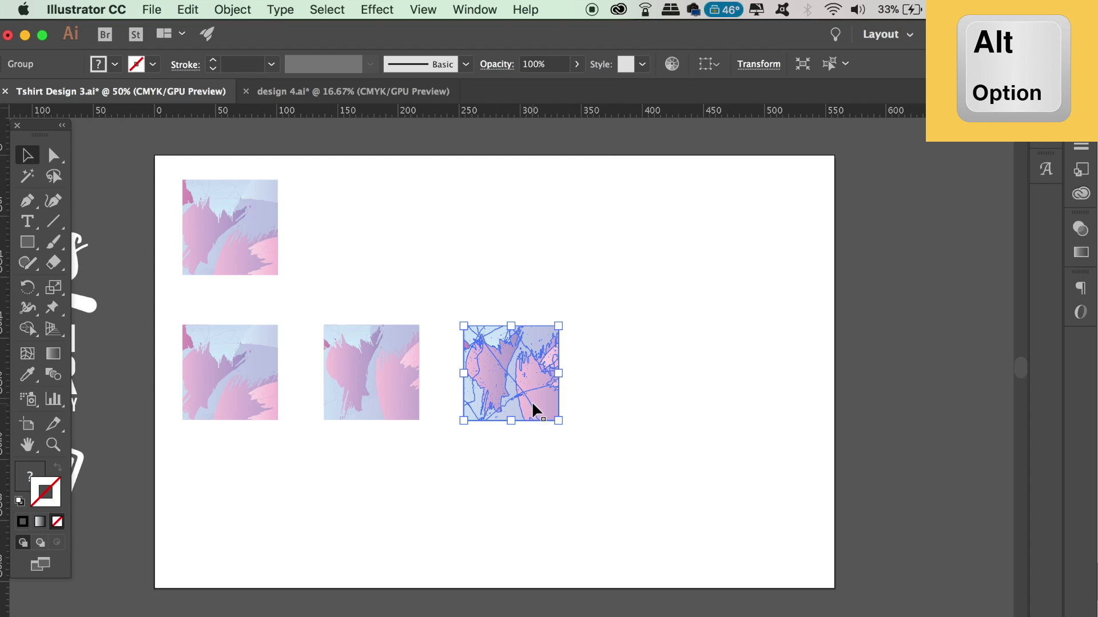
left_click_drag(527, 394, 665, 389)
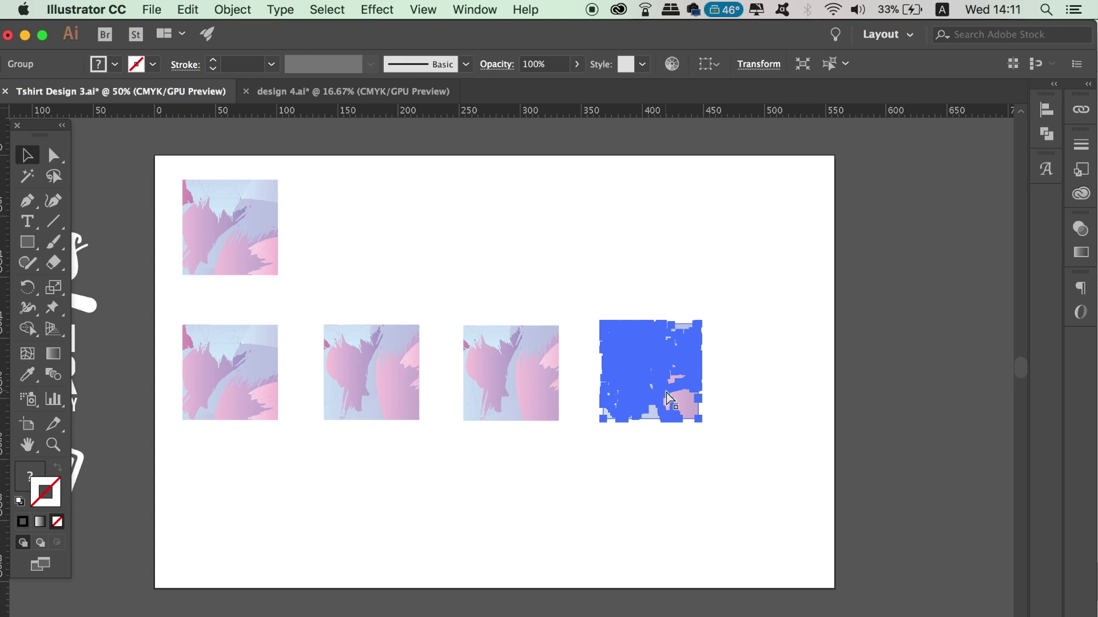
key("super+d")
key("super+d")
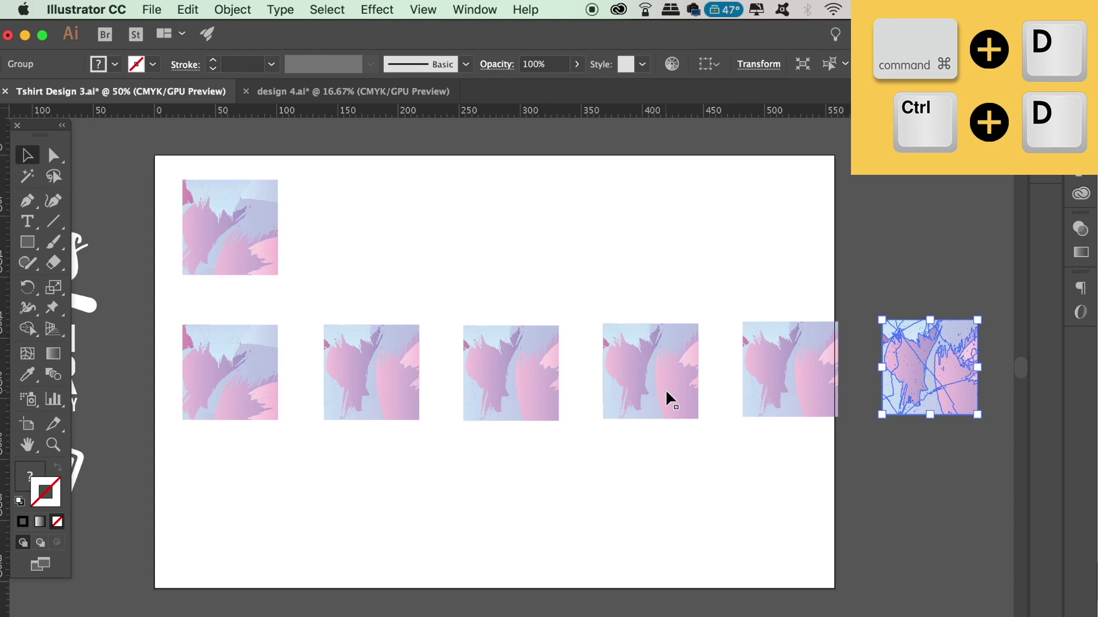
key("super+minus")
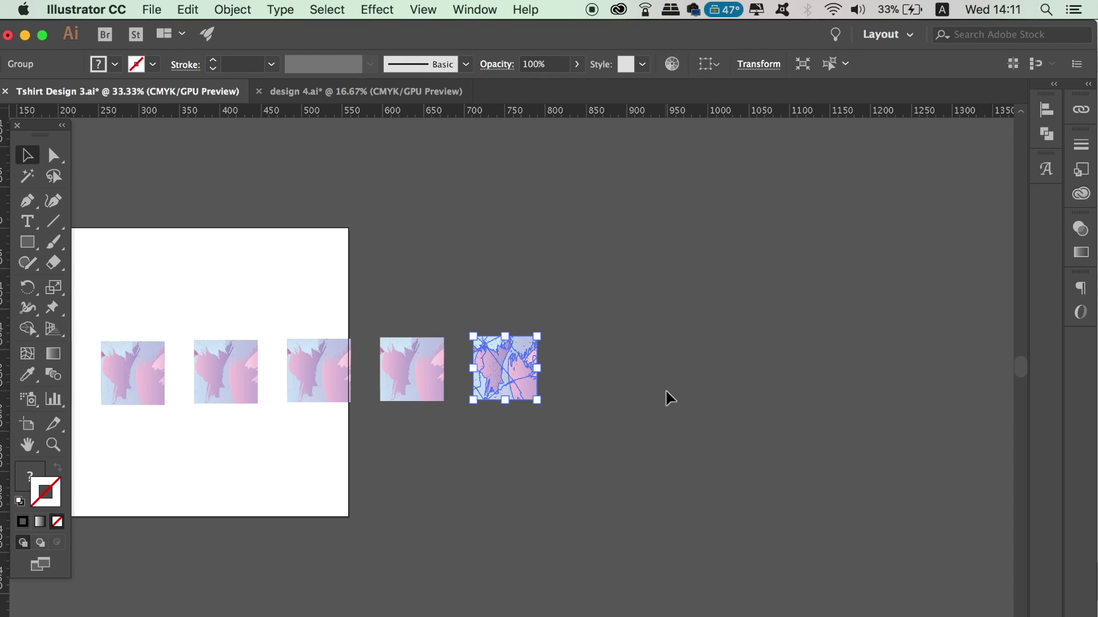
left_click_drag(326, 493, 564, 503)
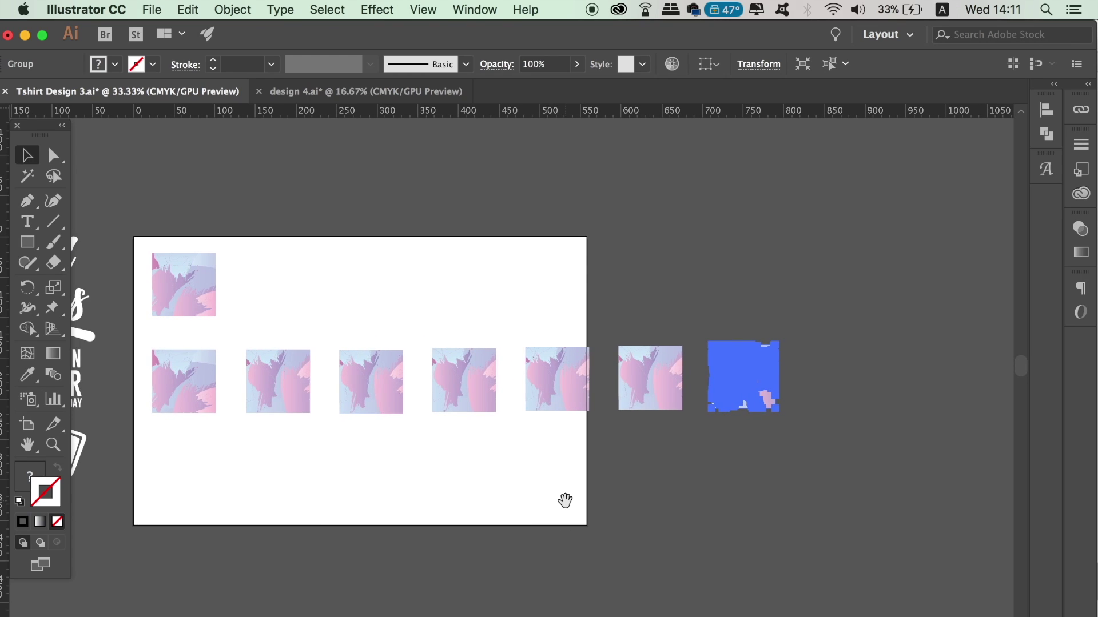
left_click(733, 489)
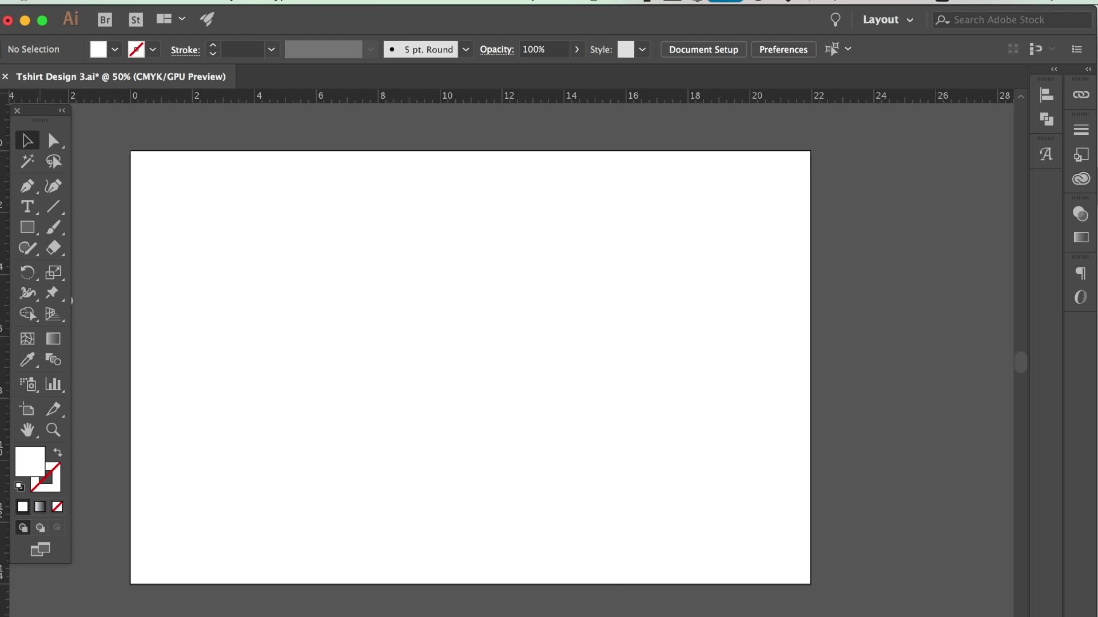
Draw a roughly 3.9-inch square in the artboard's upper left with a near-black fill
key("m")
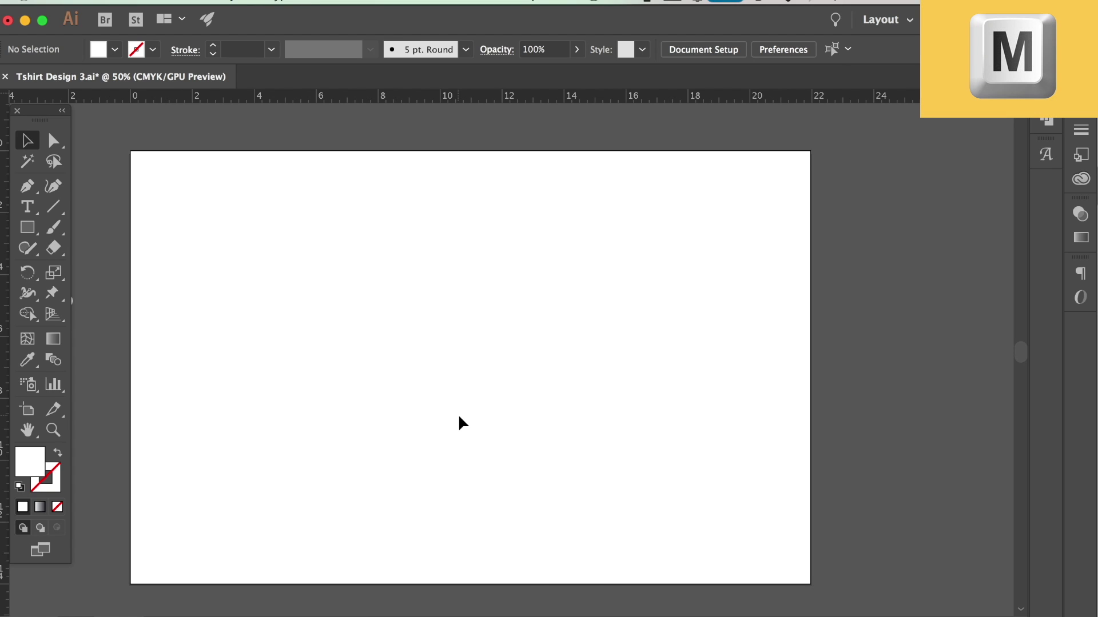
left_click_drag(229, 222, 427, 410)
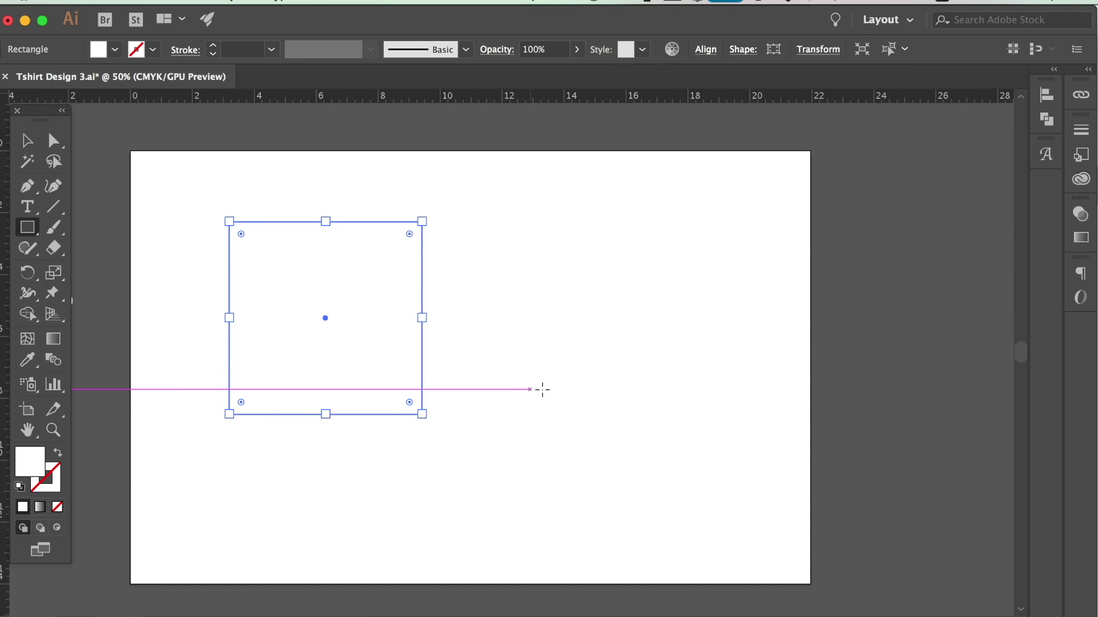
double_click(37, 469)
left_click_drag(768, 385, 661, 481)
left_click(1031, 289)
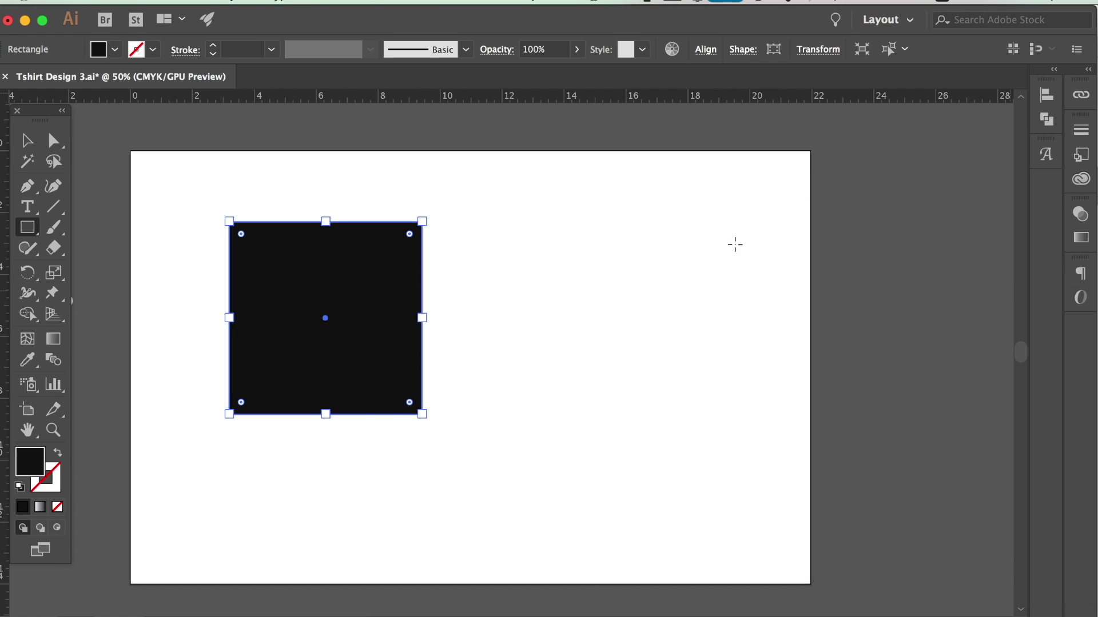
Zoom in and frame the black square, leaving it selected
key("v")
left_click(490, 283)
key("super+equal")
key("space")
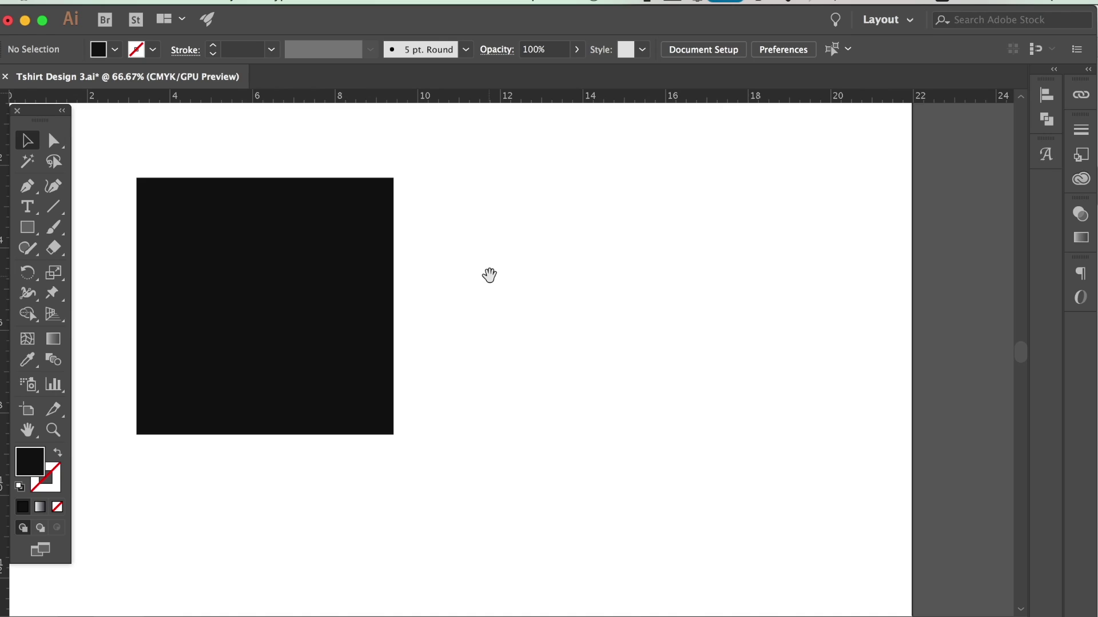
left_click_drag(490, 275, 593, 362)
left_click(424, 363)
key("space")
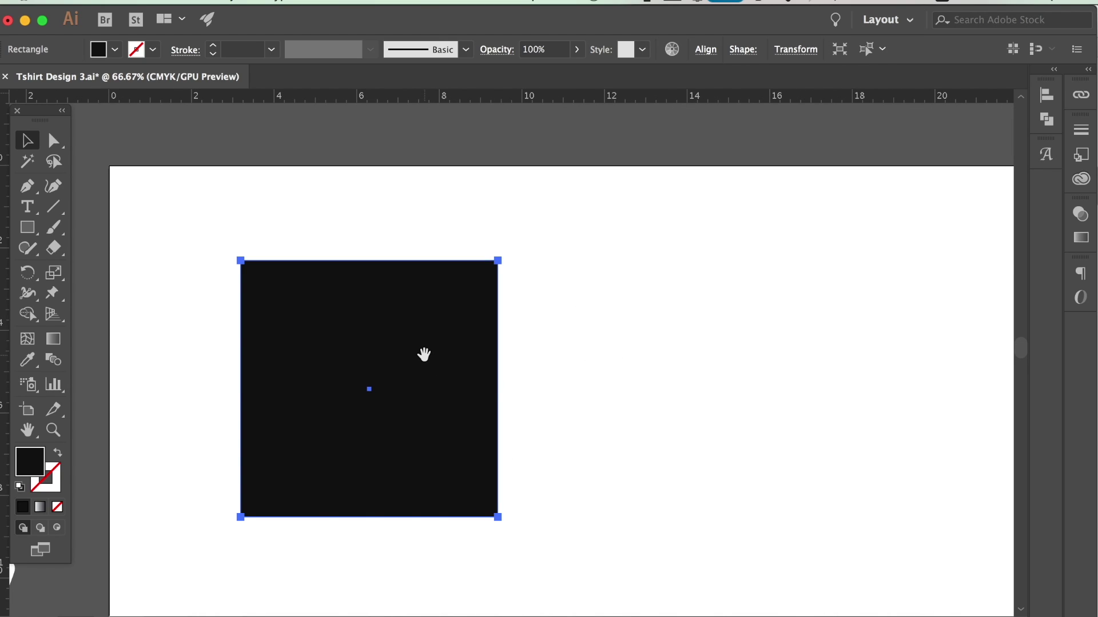
left_click_drag(424, 355, 419, 311)
left_click_drag(598, 276, 583, 292)
Show the Transform panel and place it beside the square
left_click(475, 1)
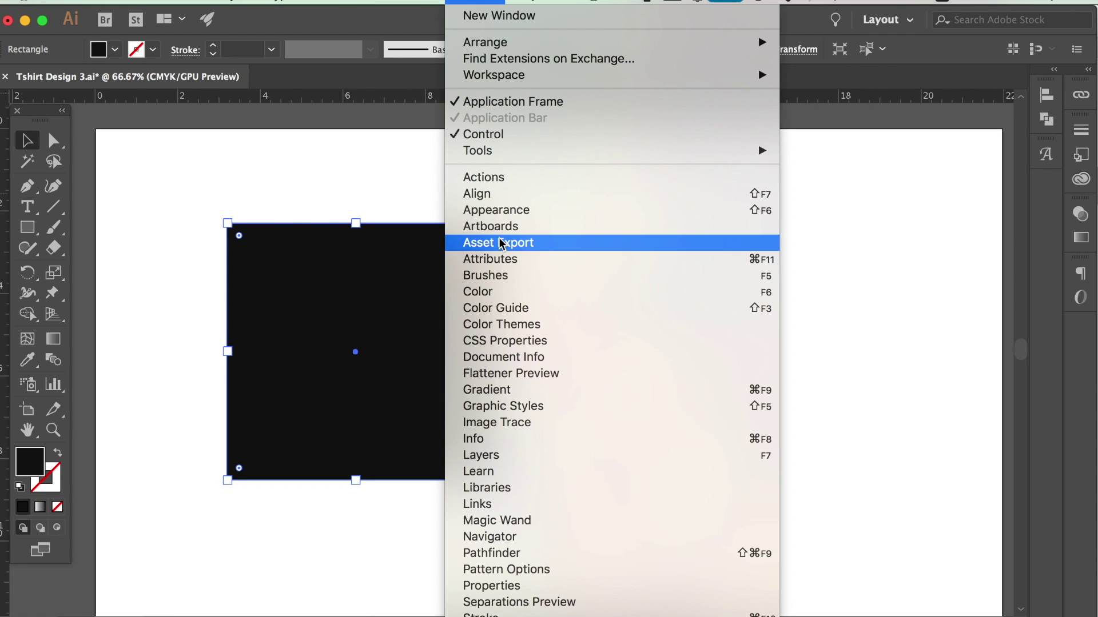
scroll(583, 572, "down", 5)
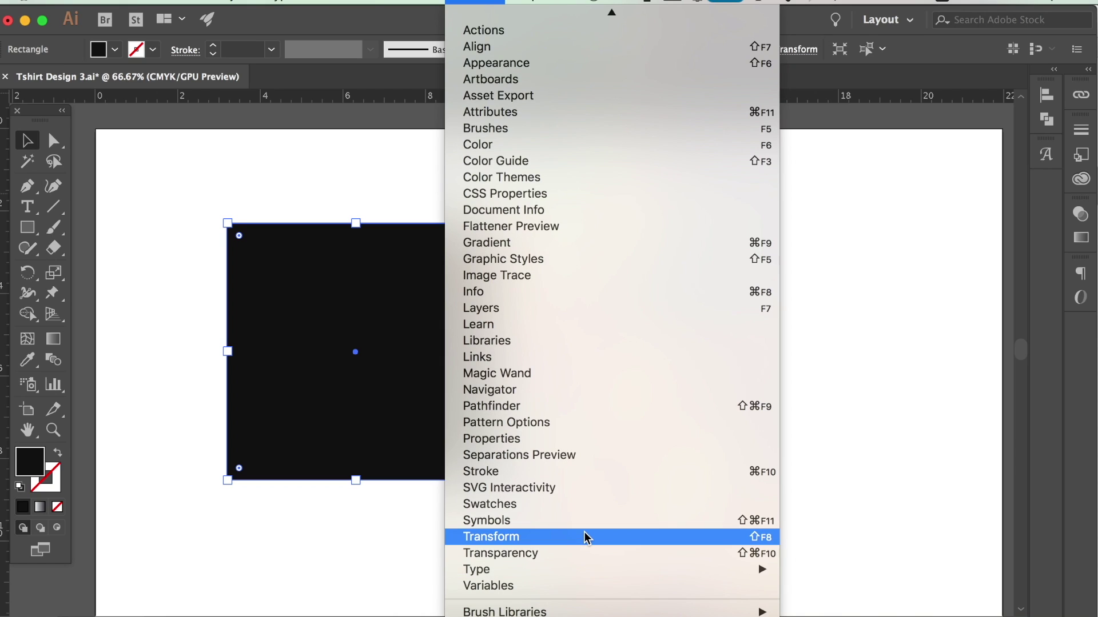
left_click(586, 537)
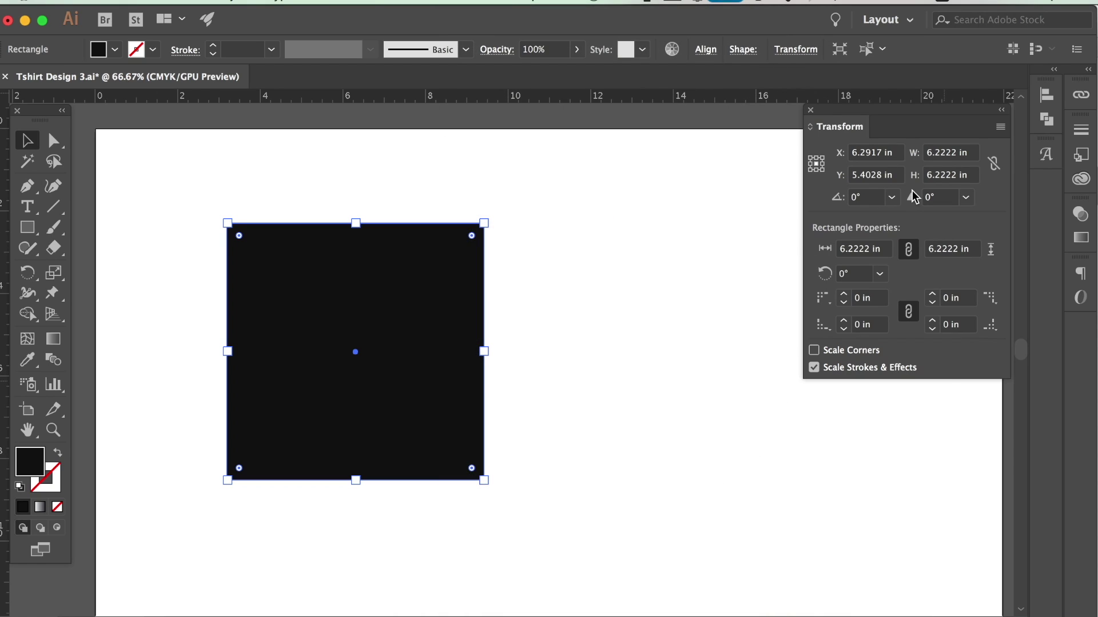
left_click_drag(919, 125, 711, 208)
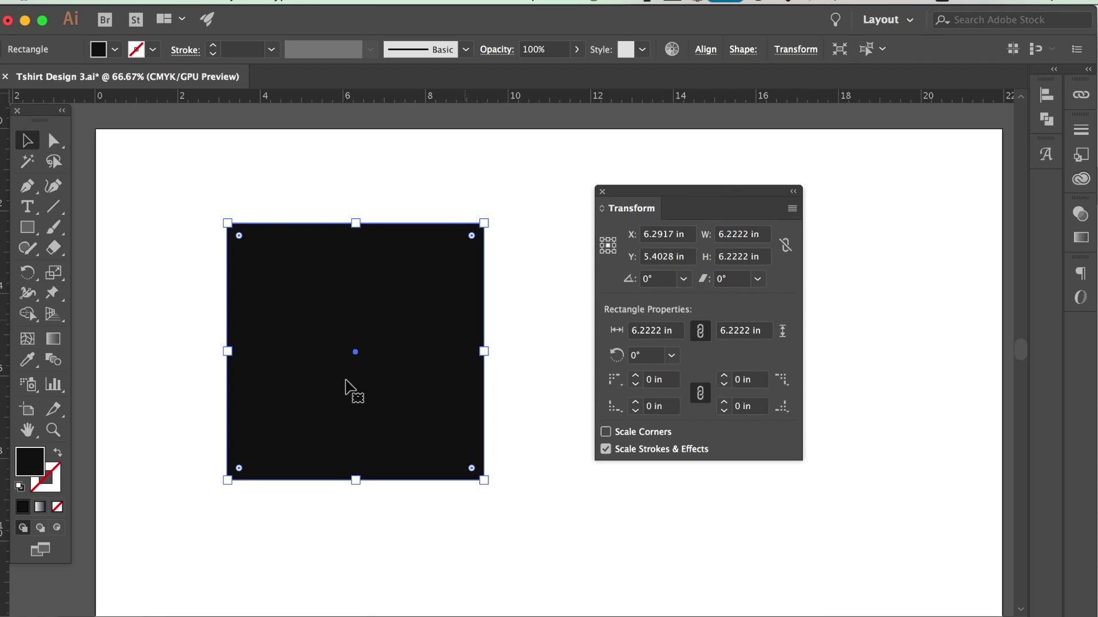
Rotate the square by 60°, then try a preset shear and undo it
left_click(683, 279)
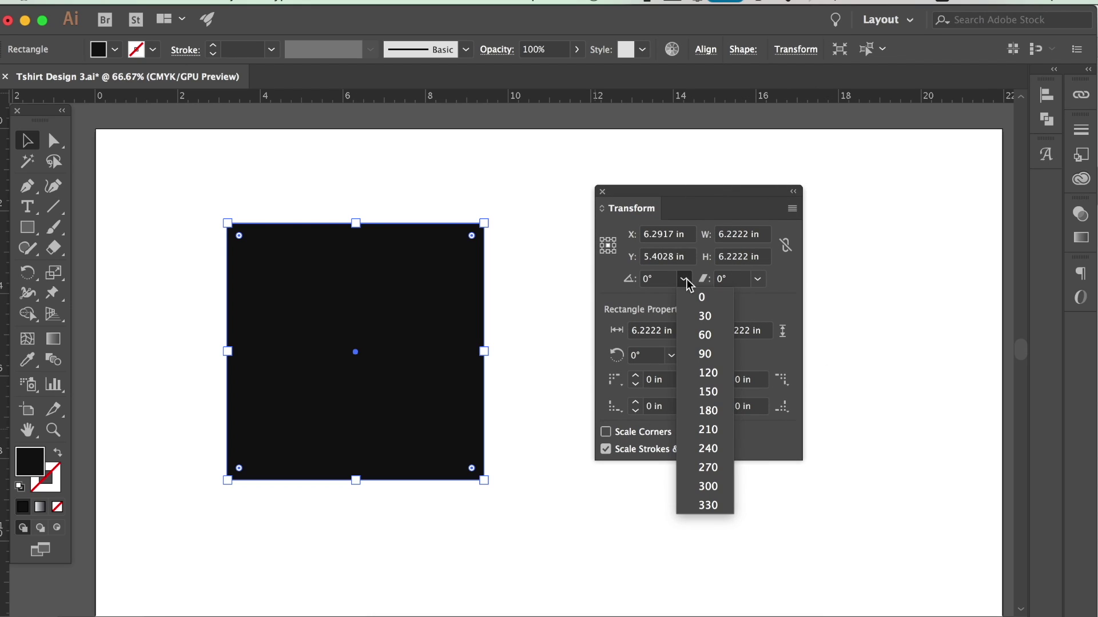
left_click(705, 335)
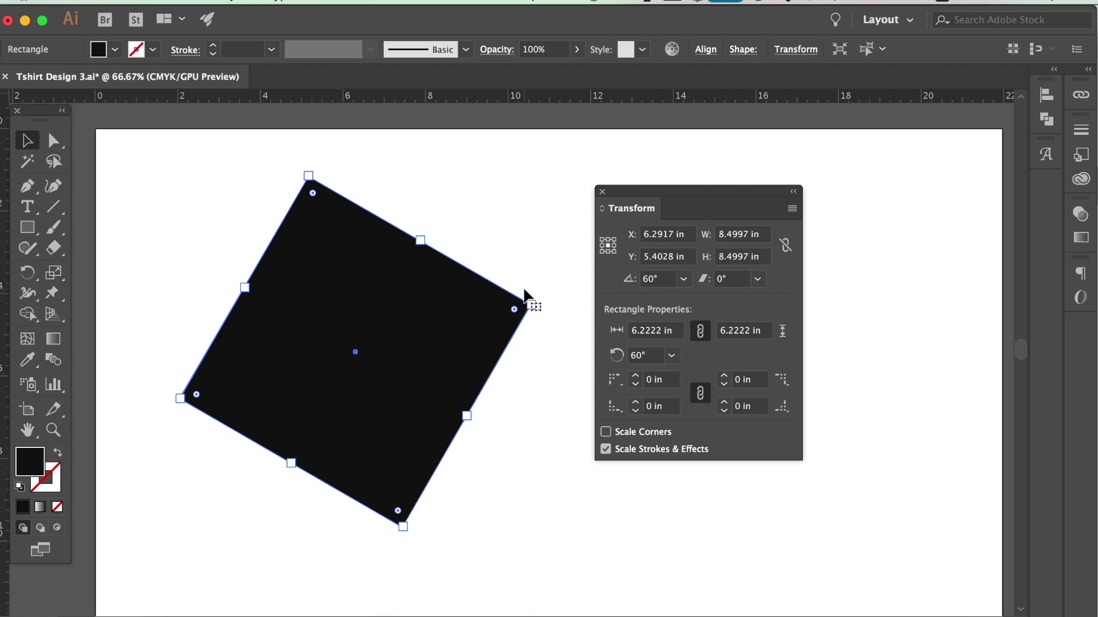
left_click(757, 279)
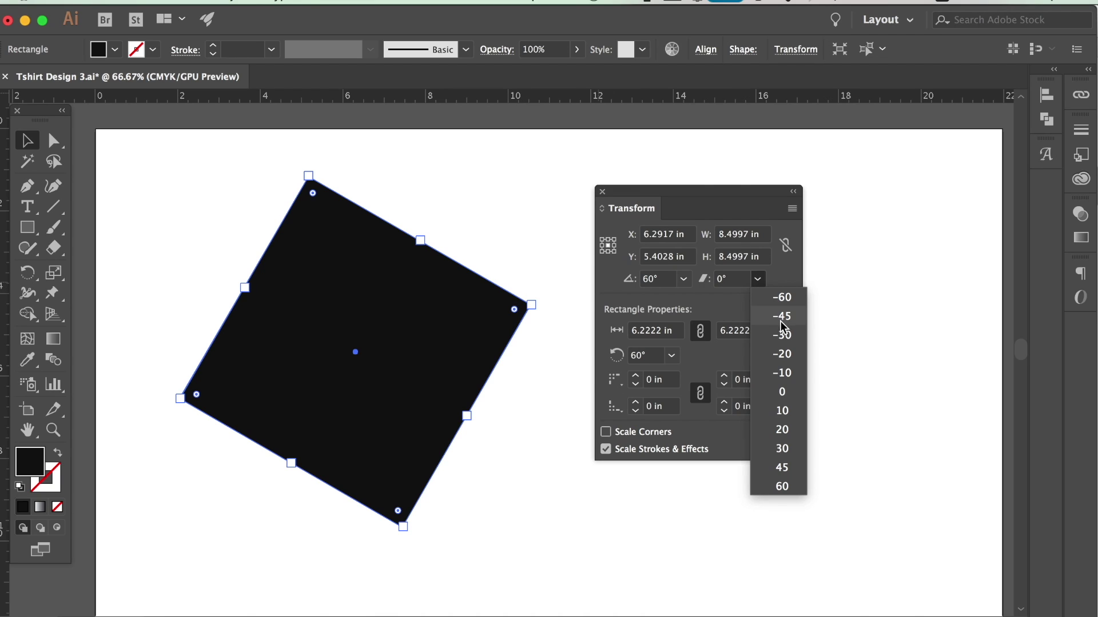
left_click(788, 355)
key("super+z")
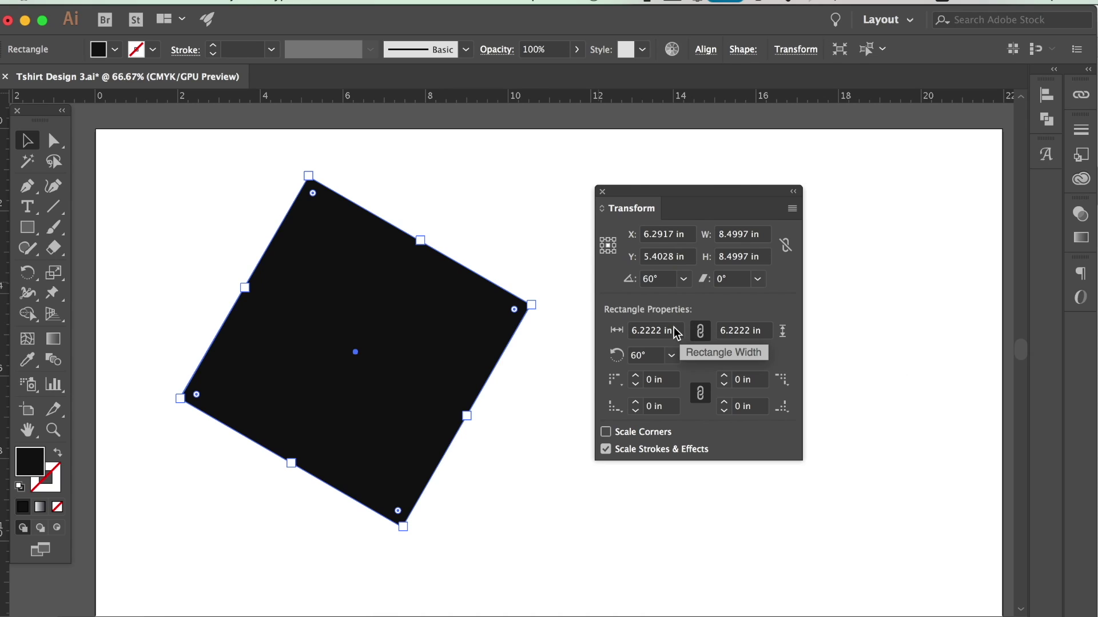
Set the rectangle width to 5 in with proportions linked
left_click(676, 331)
type("5")
key("Return")
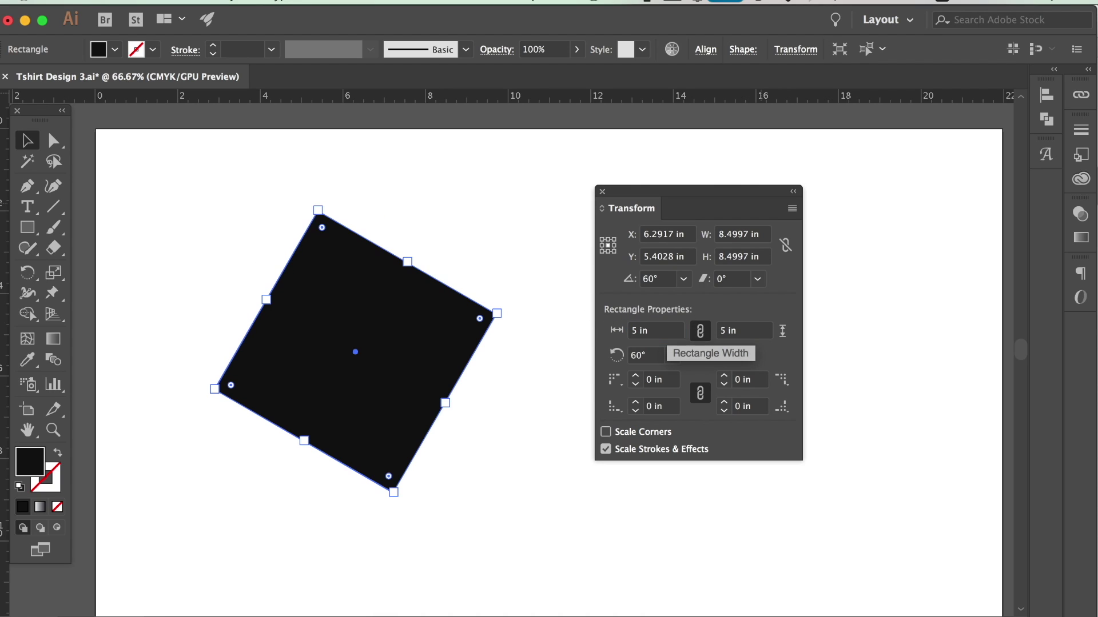
Try an unlinked 6 in width, undo back to 5 × 5 in, and relink proportions
left_click(701, 333)
left_click(614, 333)
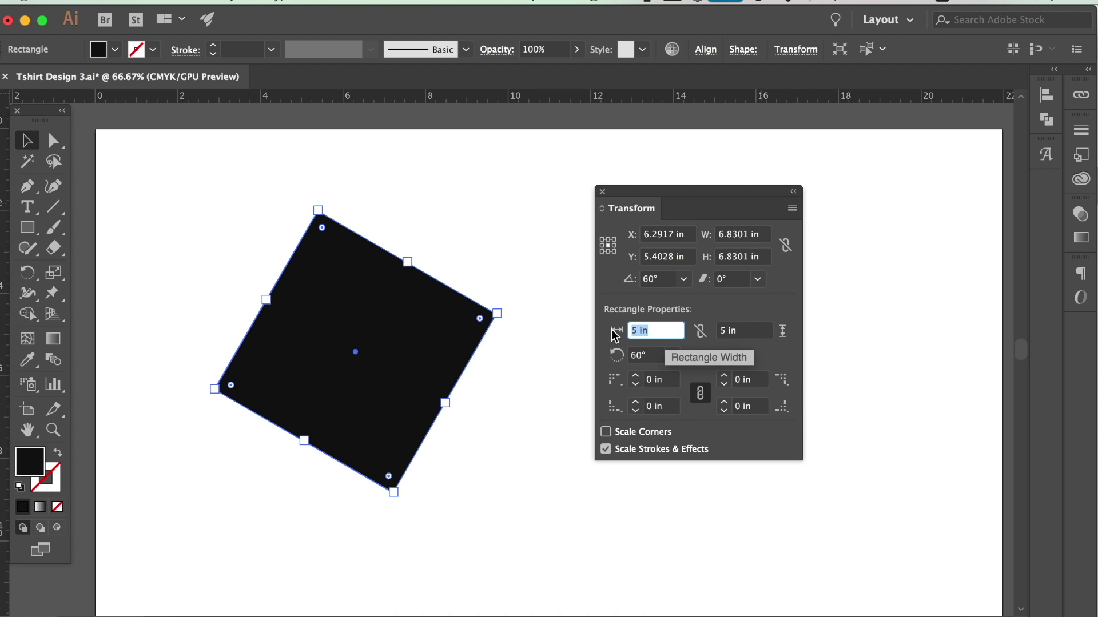
type("6")
key("Return")
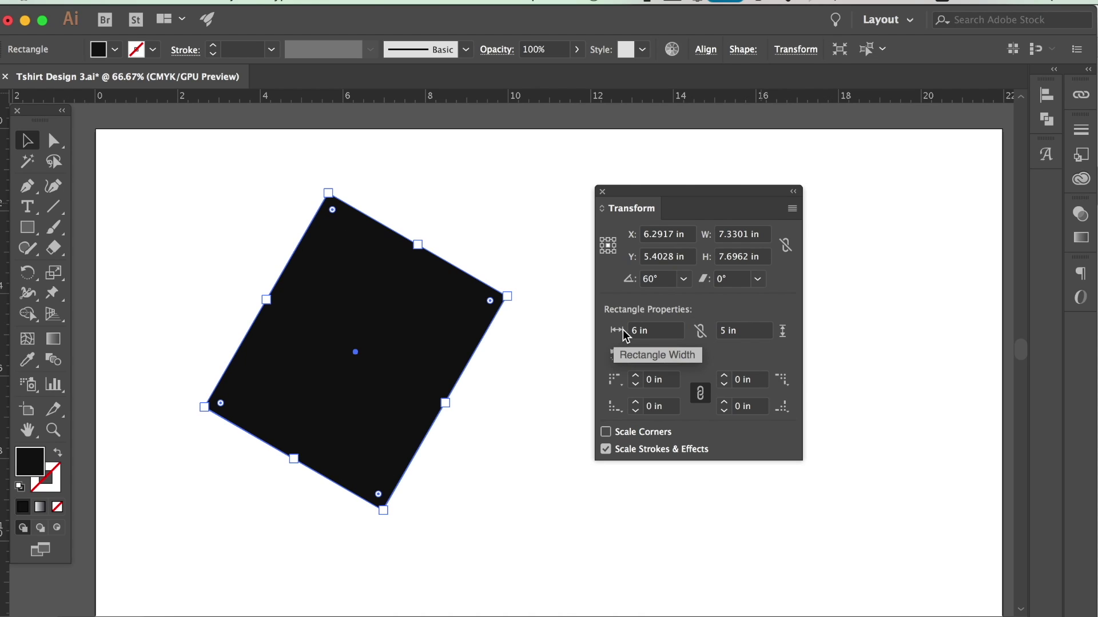
key("super+z")
left_click(701, 331)
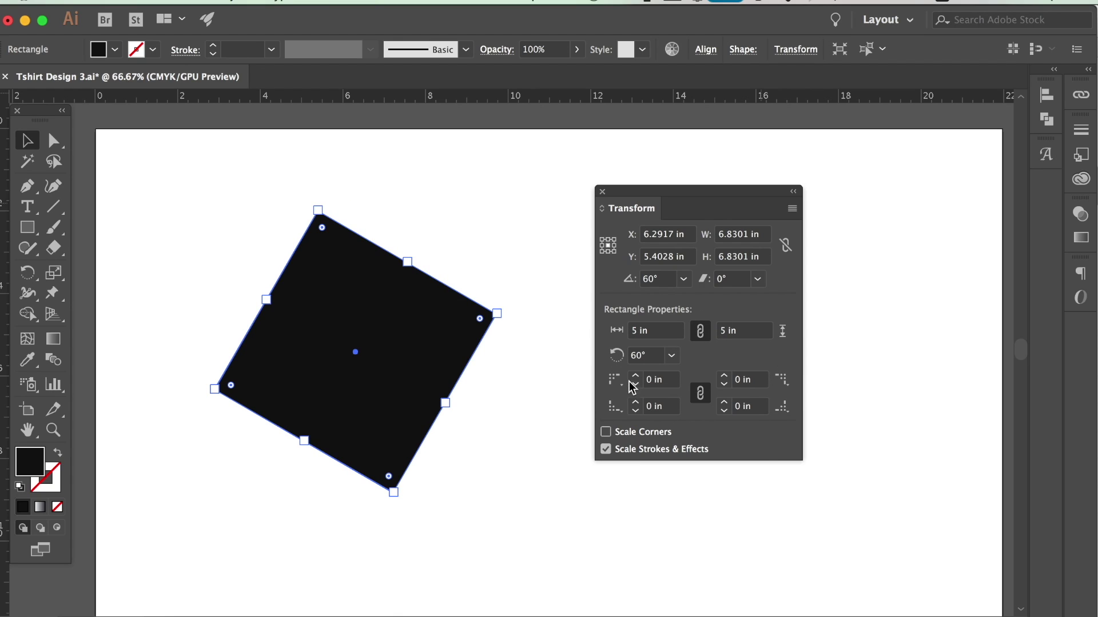
key("super+plus")
key("super+plus")
Round the square's corners to a 1.125 in radius
left_click_drag(489, 297, 296, 332)
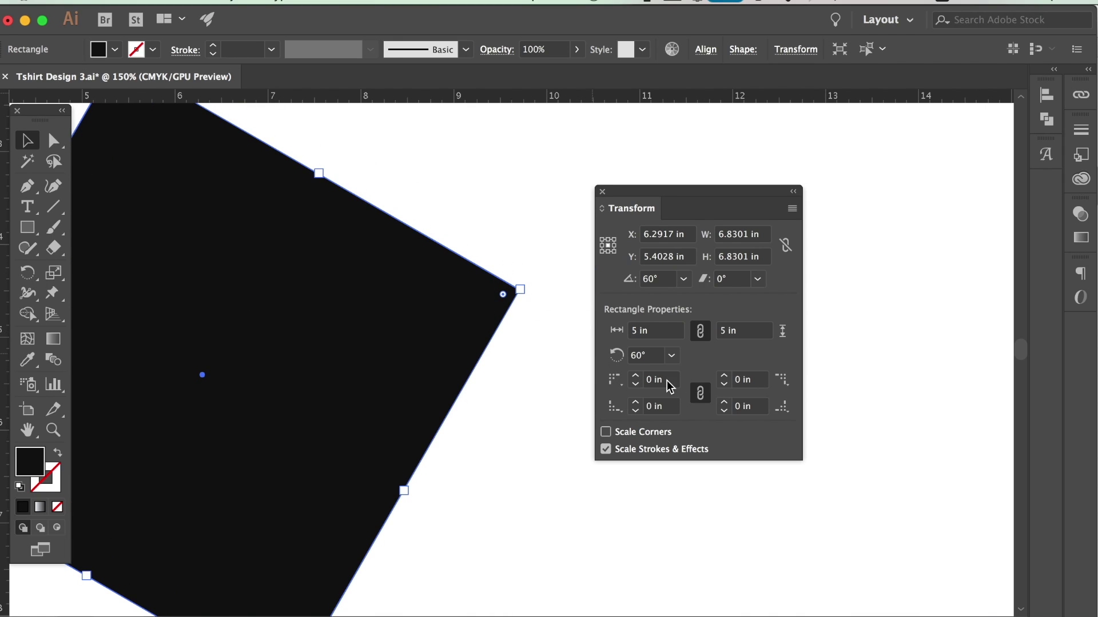
left_click(636, 376)
left_click(635, 376)
left_click(635, 375)
left_click(635, 376)
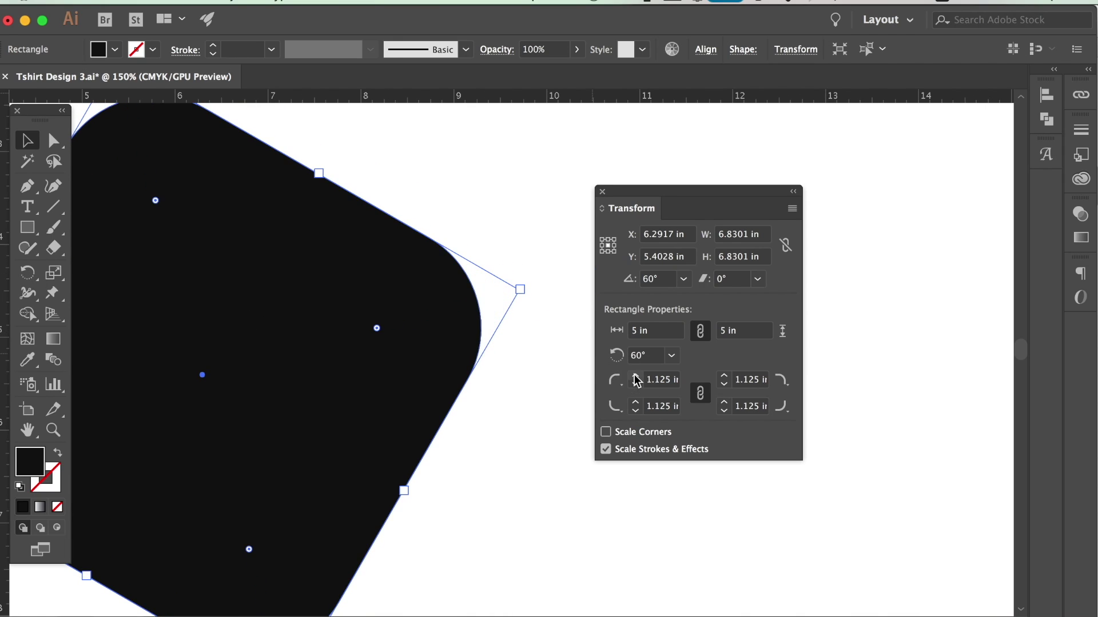
Try enlarging the rounded square by dragging, then undo both enlargements
key("super+minus")
left_click_drag(501, 436, 301, 433)
left_click_drag(629, 203, 741, 202)
left_click_drag(515, 298, 671, 270)
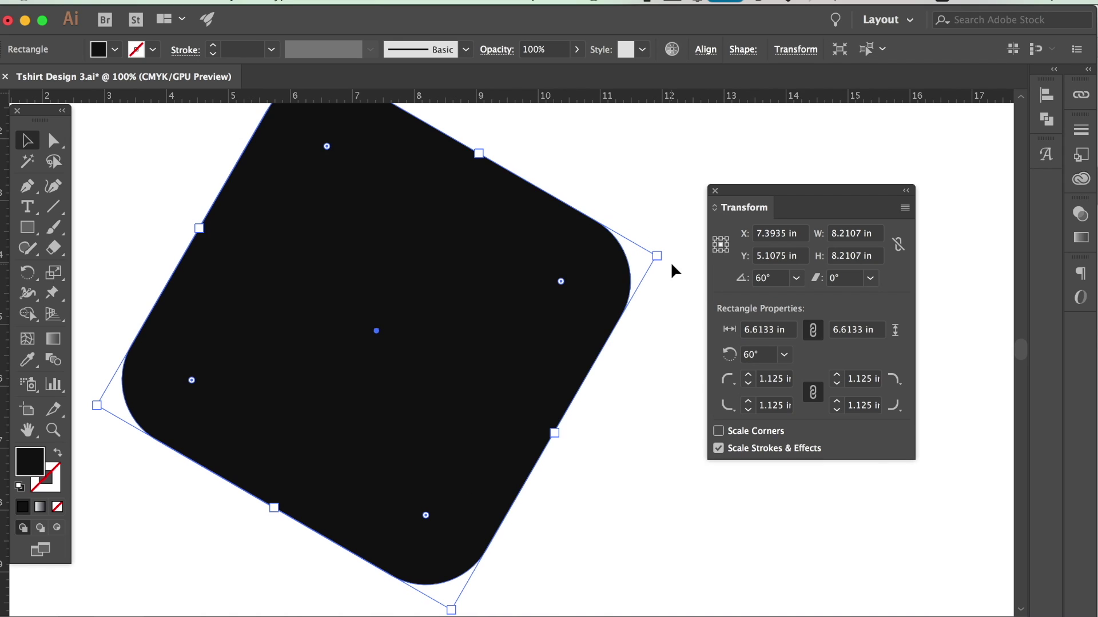
left_click_drag(657, 255, 766, 246)
key("super+z")
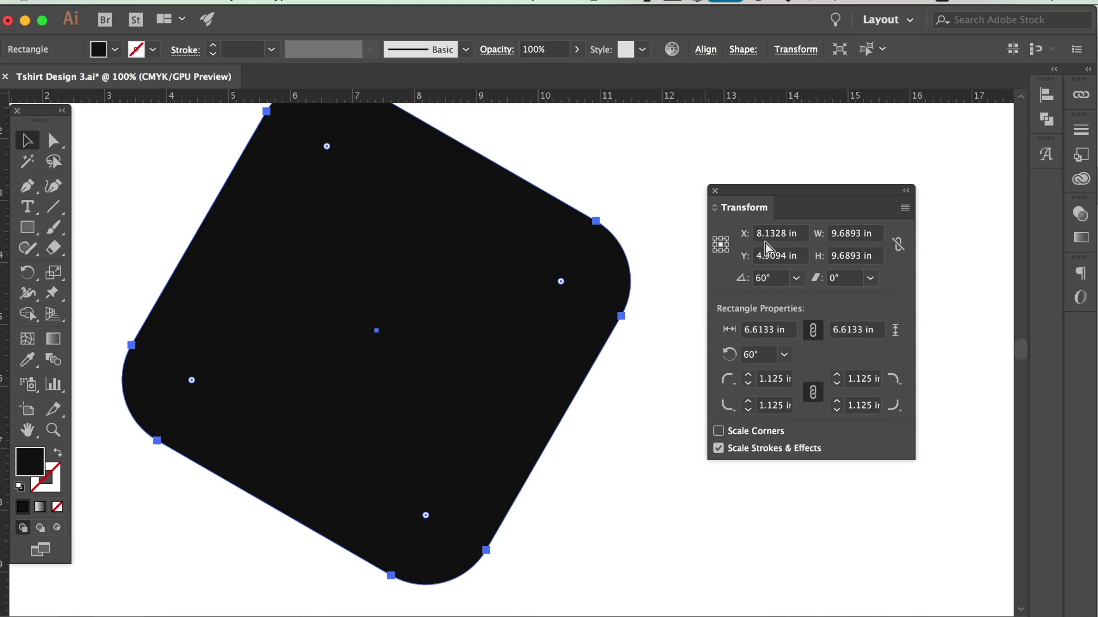
key("super+z")
Enable Scale Corners and enlarge the rounded square so its radii grow with it
left_click(734, 433)
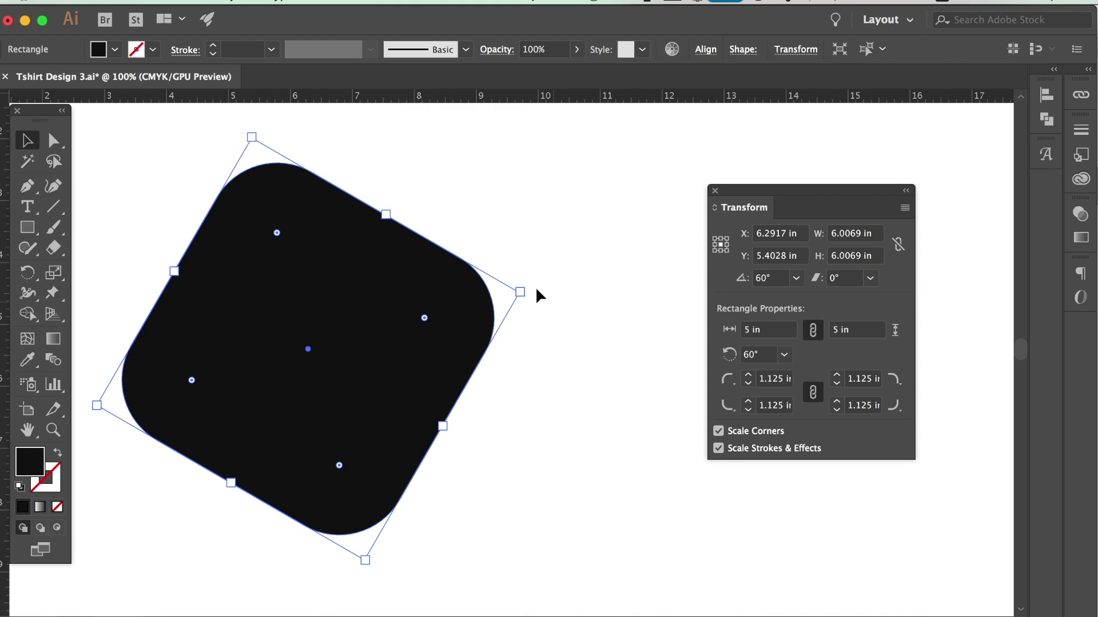
left_click_drag(519, 291, 758, 275)
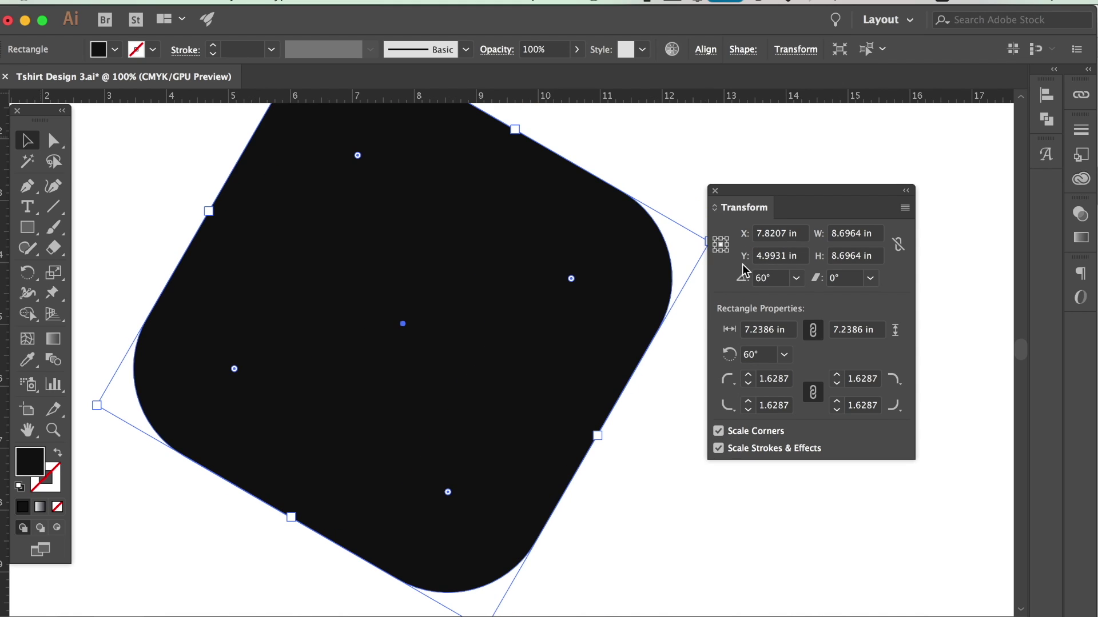
key("super+minus")
key("super+minus")
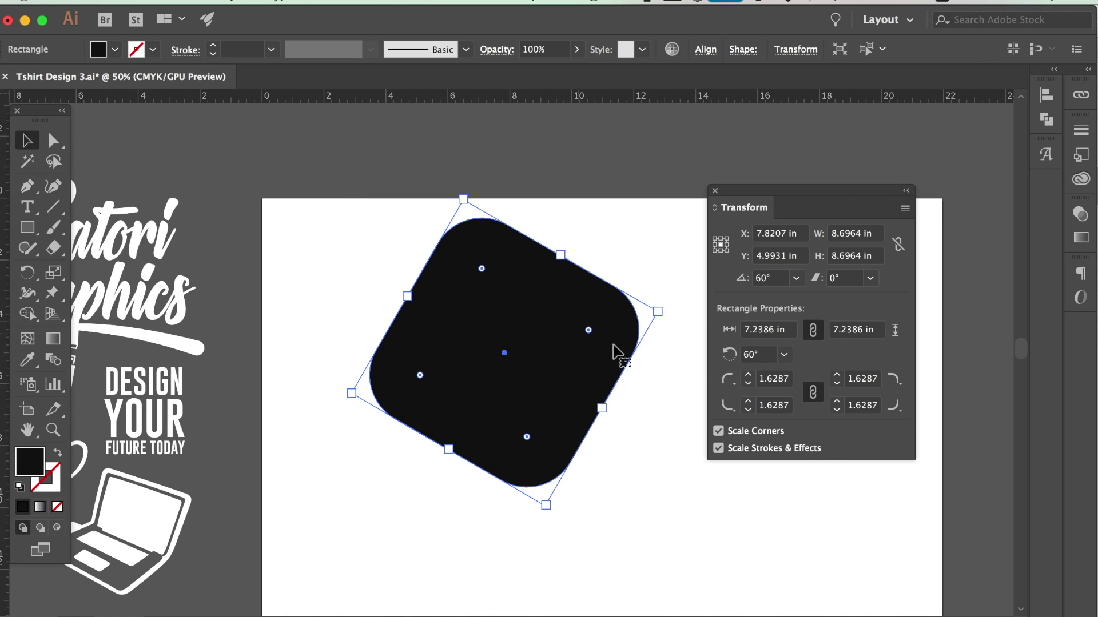
Move the rounded square left and set its X position to 7.5 in
left_click_drag(657, 312, 717, 296)
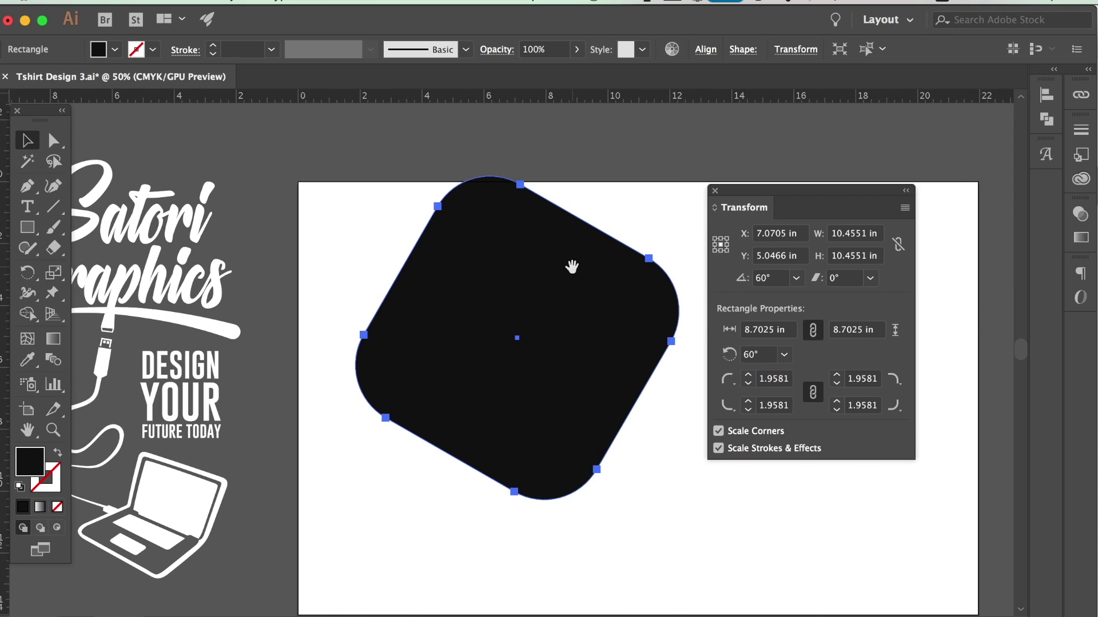
left_click(564, 326)
left_click(781, 234)
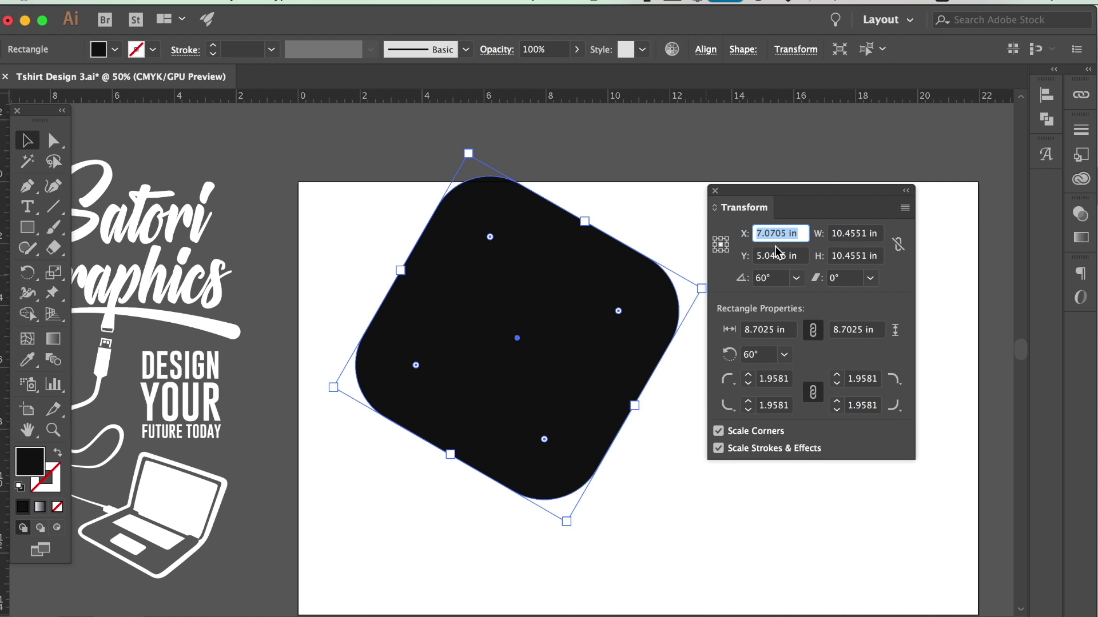
type("7.5")
key("Return")
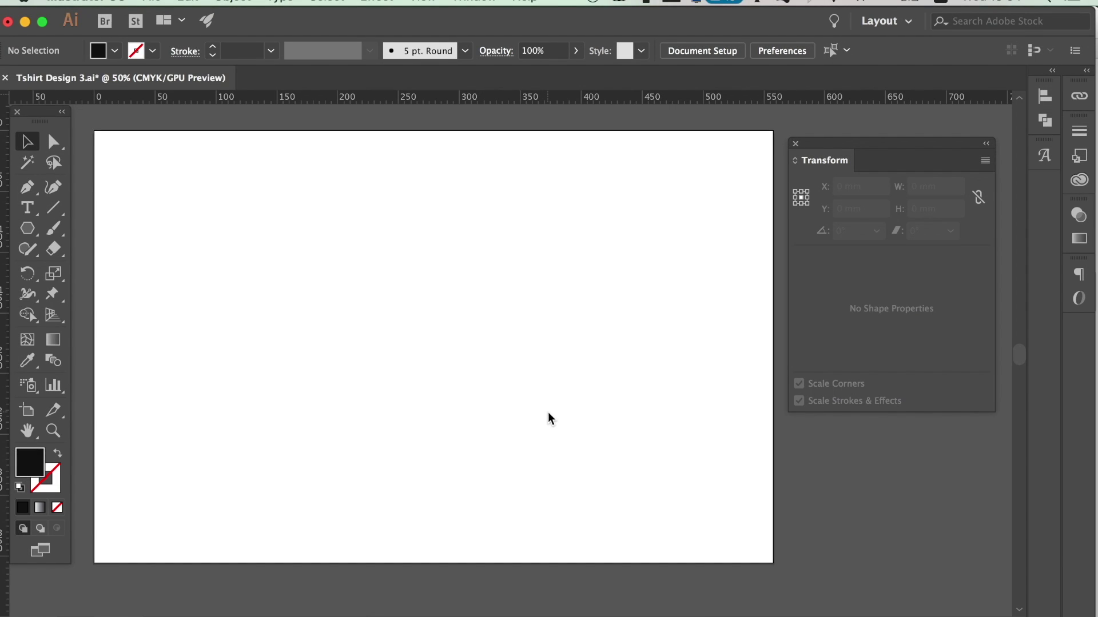
Create a default six-sided polygon on the artboard with the Polygon Tool
left_click_drag(27, 228, 134, 290)
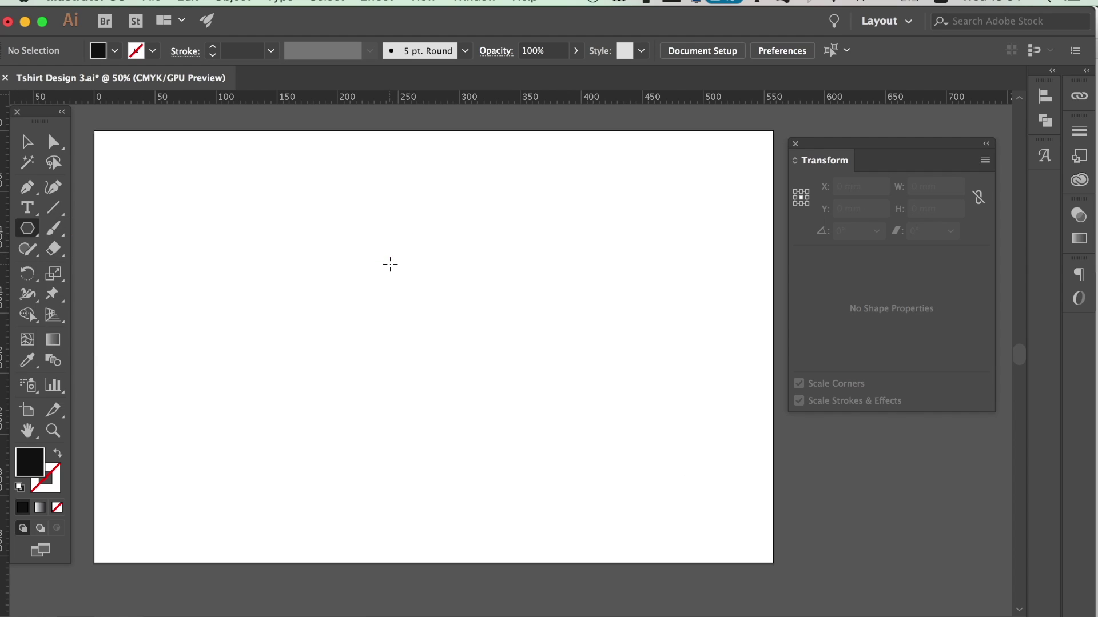
left_click(402, 279)
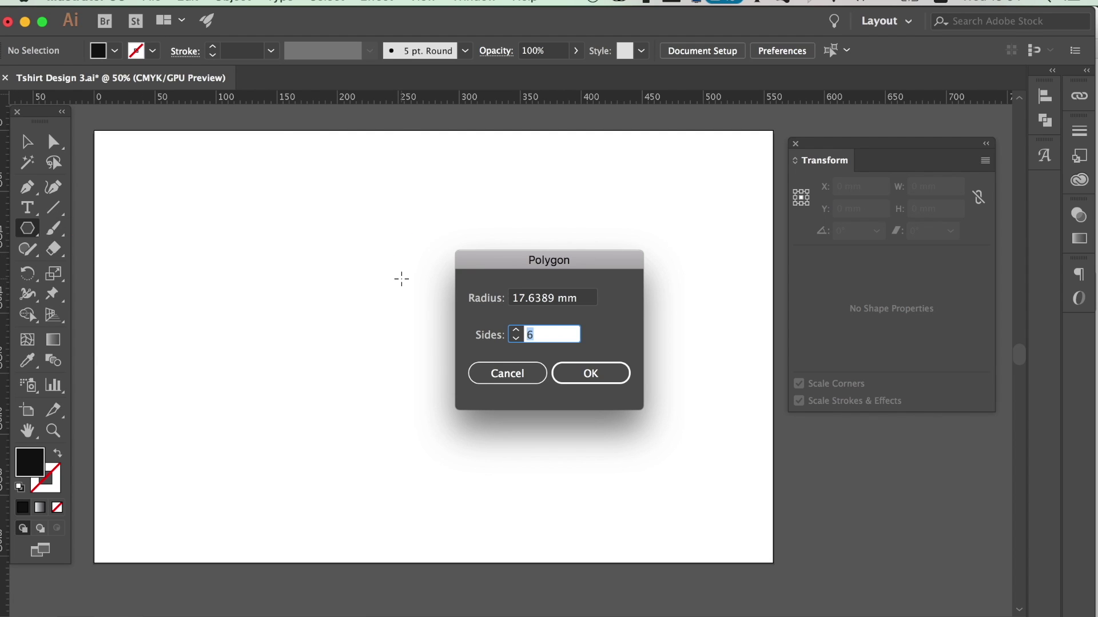
left_click(591, 373)
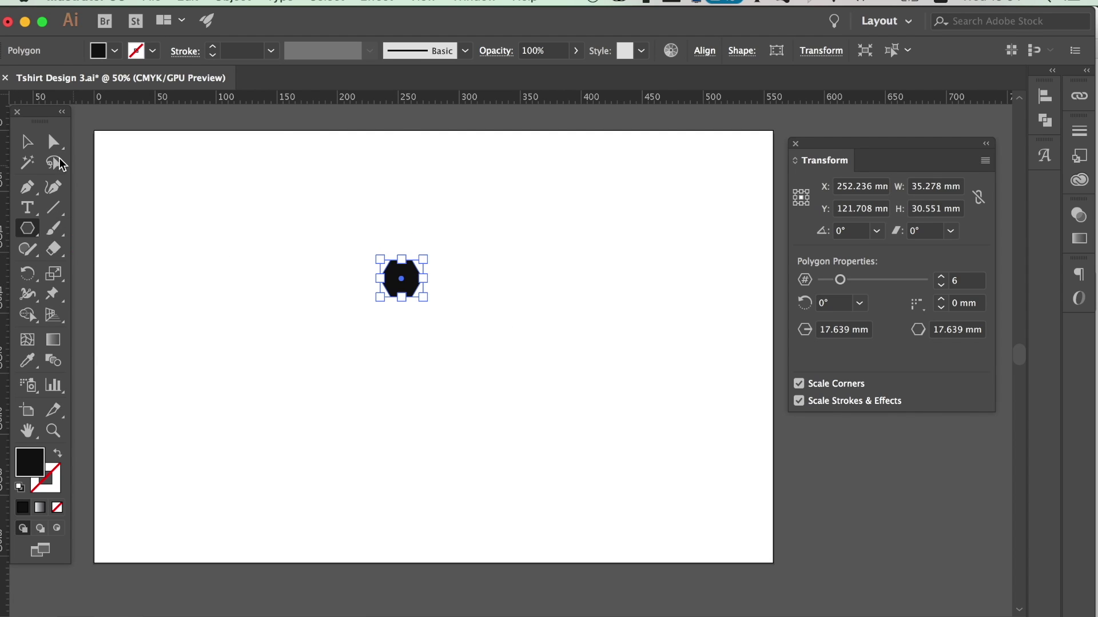
Enlarge the hexagon, move it lower, and raise its side count to 12
key("v")
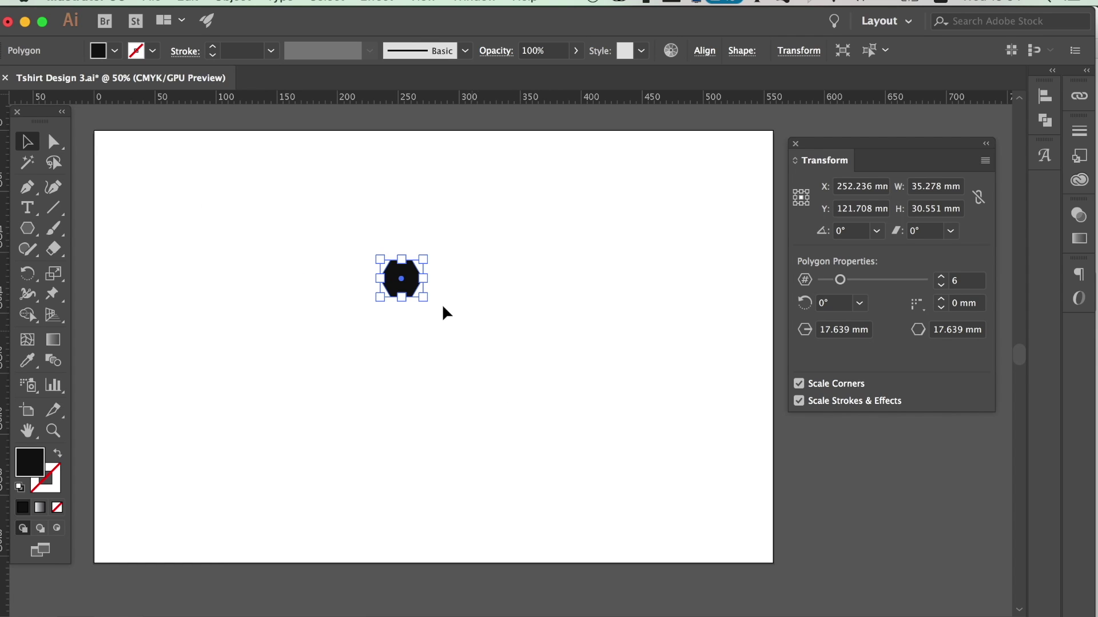
left_click_drag(428, 299, 508, 372)
left_click_drag(439, 305, 448, 367)
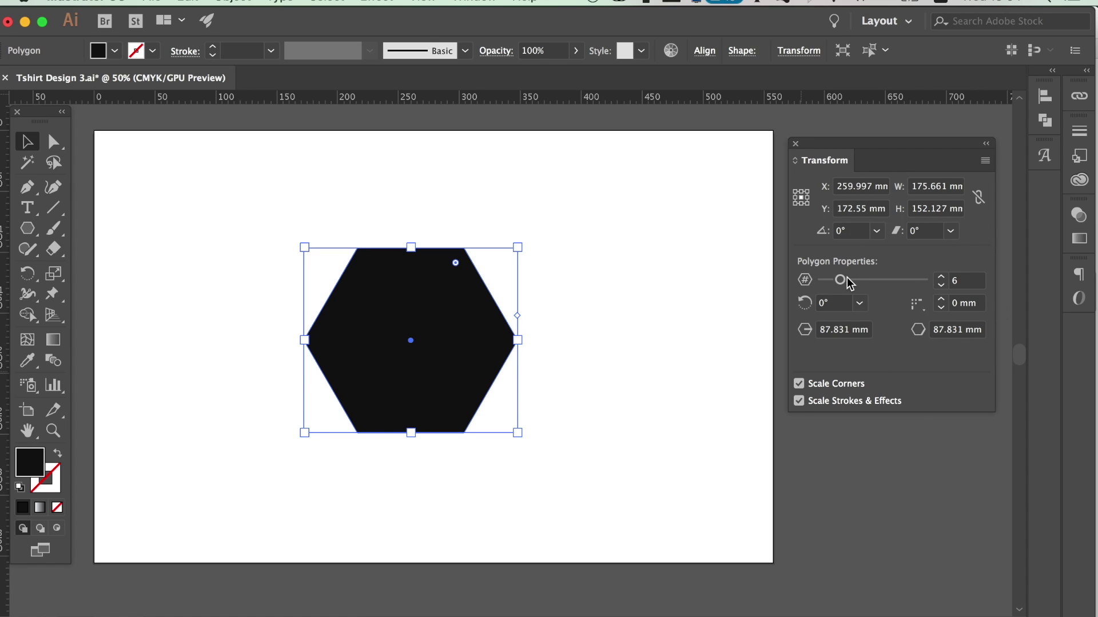
mouse_move(849, 283)
left_mouse_down()
mouse_move(877, 283)
mouse_move(835, 281)
left_mouse_up()
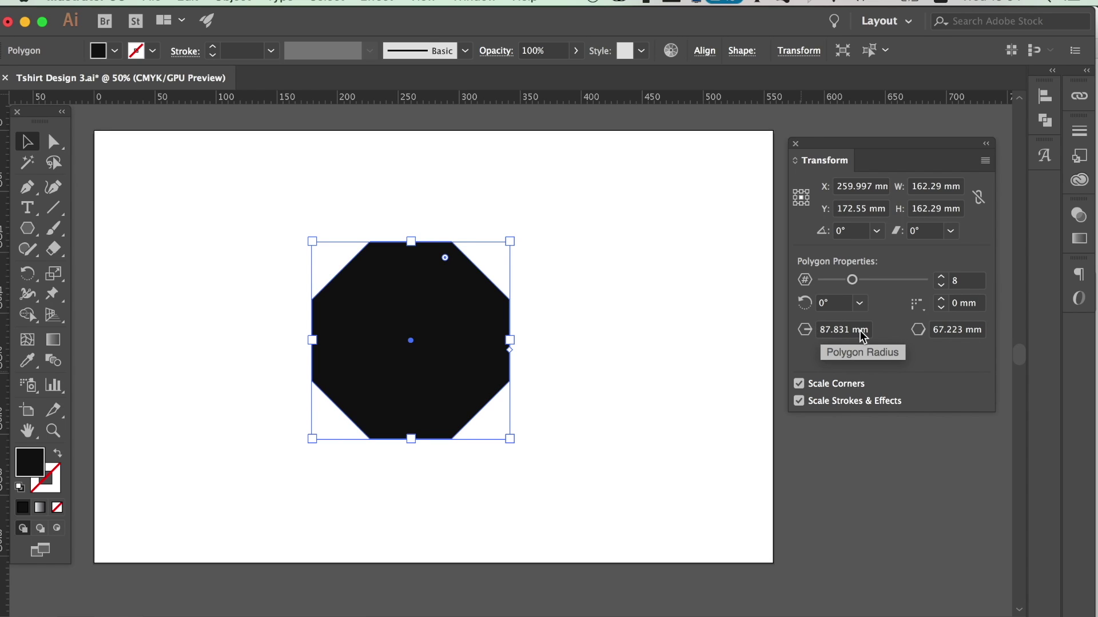
Give the octagon a 200 mm polygon radius, then shrink it to about 209 mm across
left_click_drag(868, 335, 814, 337)
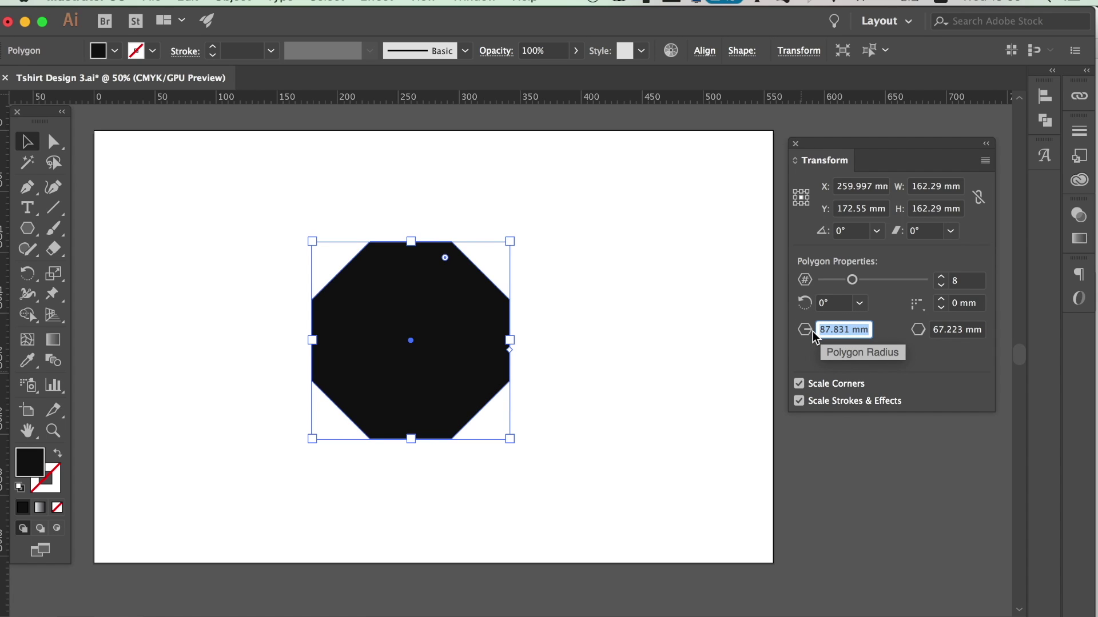
type("200")
key("Return")
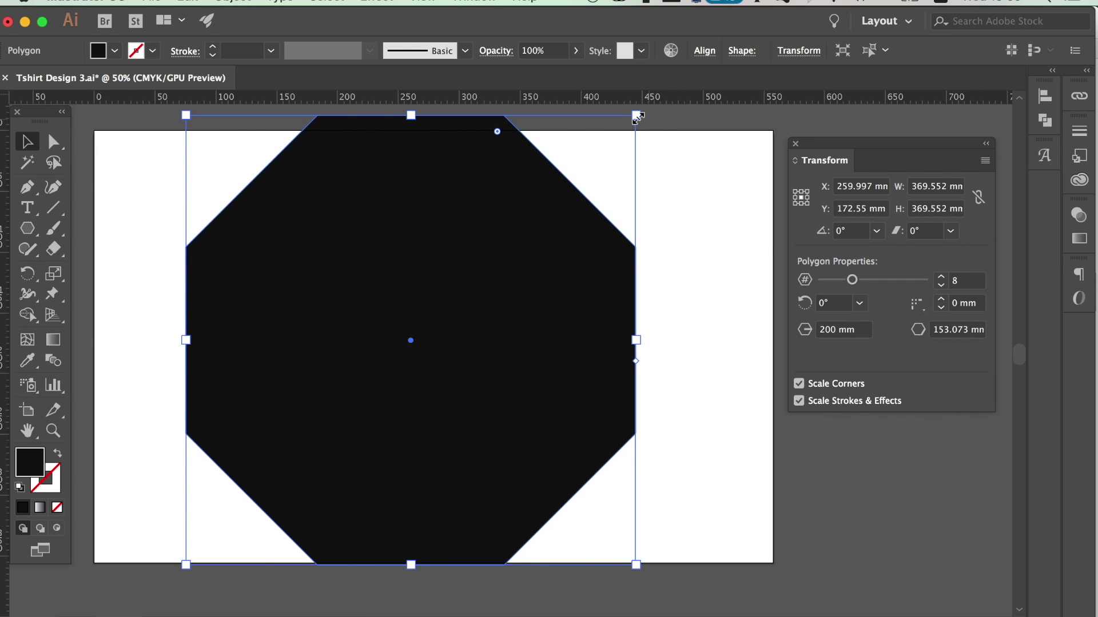
left_click_drag(636, 115, 574, 217)
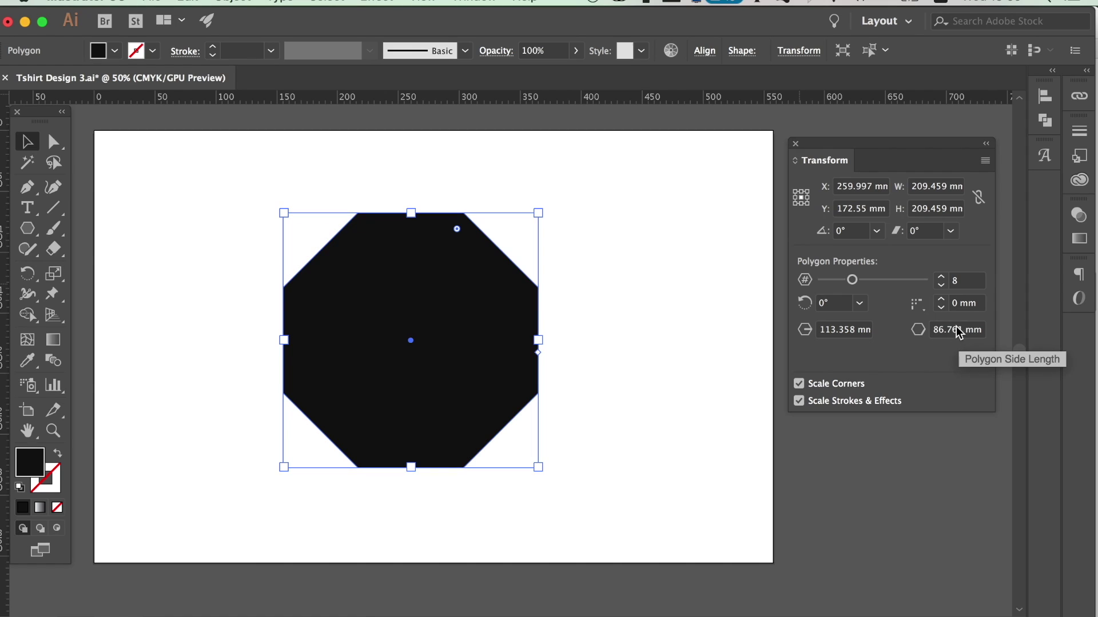
Raise the octagon's corner radius to 20 mm and switch to Inverted Round corners
left_click(942, 300)
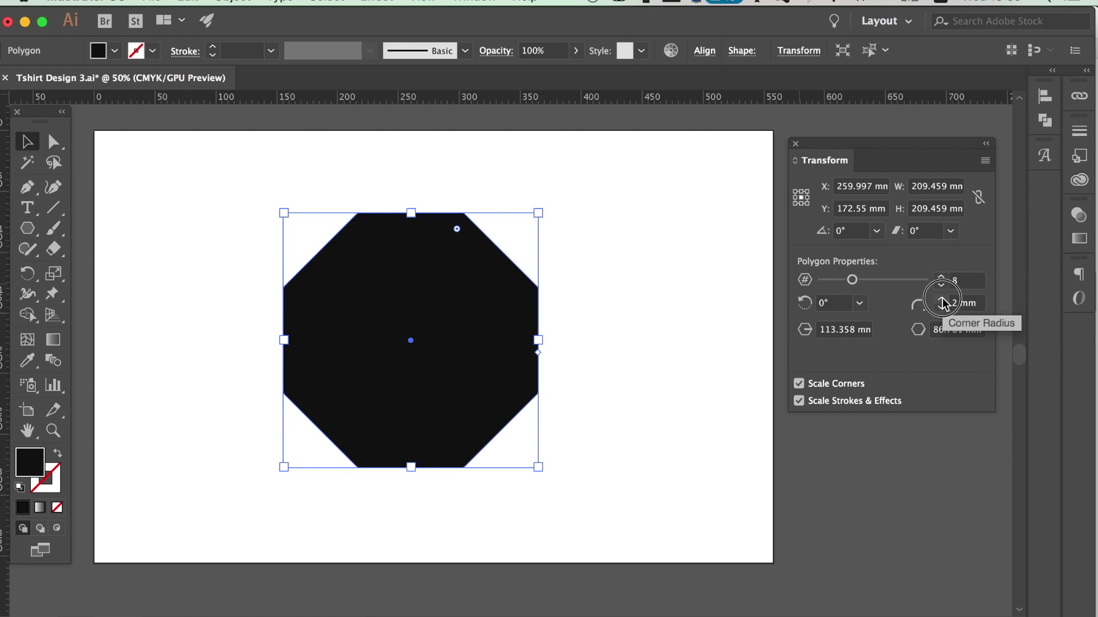
left_click(941, 300)
left_click(941, 299)
left_click(941, 300)
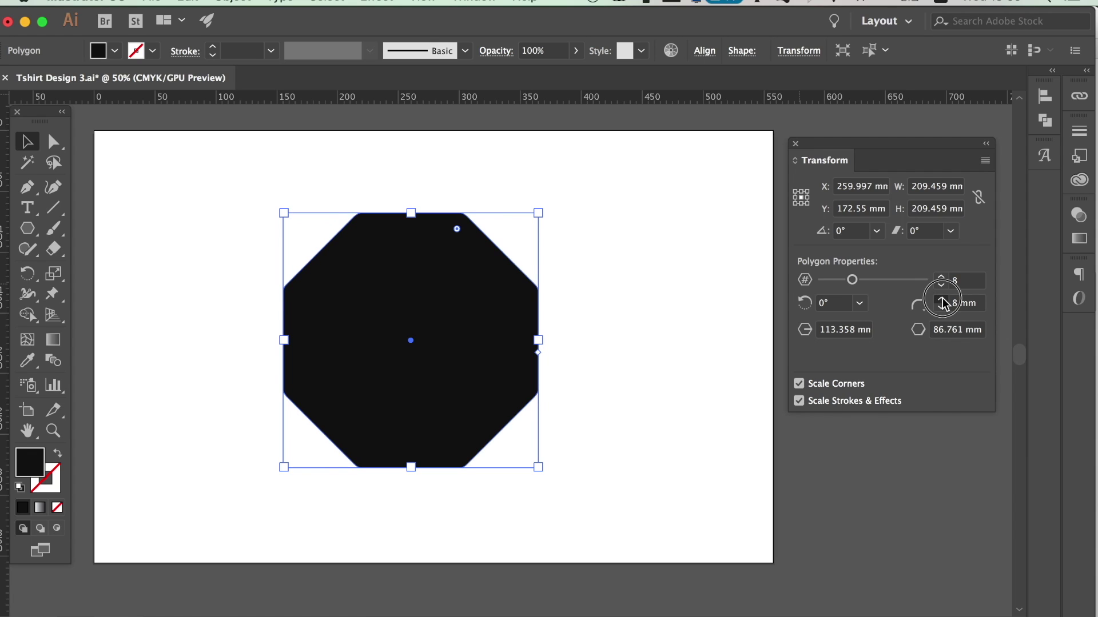
left_click(942, 299)
left_click(942, 300)
left_click(942, 300)
left_click(942, 299)
left_click(942, 299)
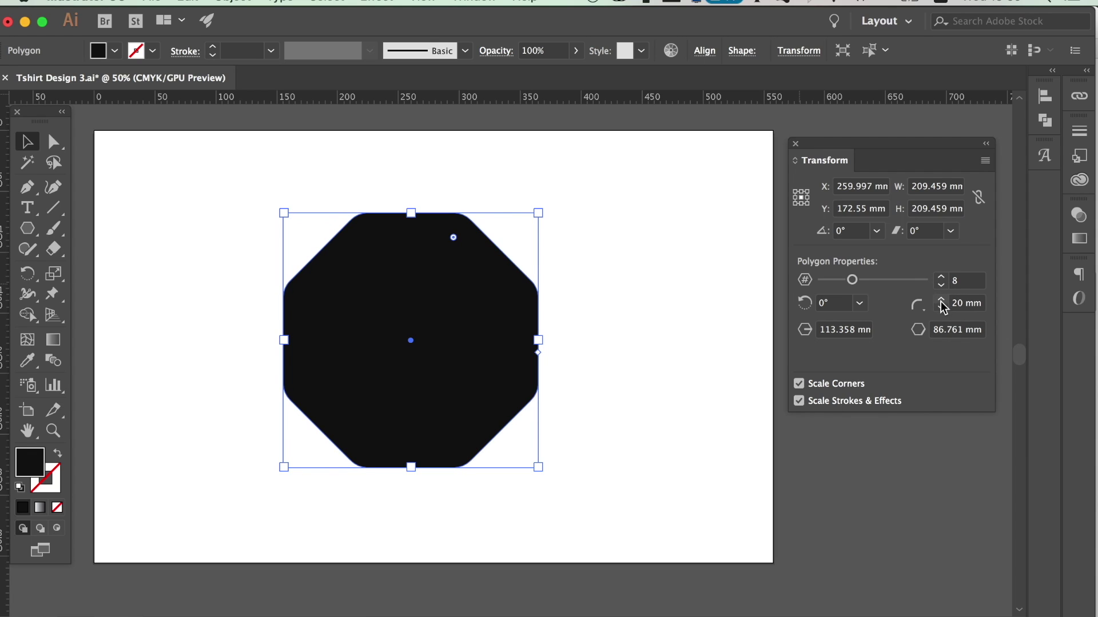
left_click(917, 305)
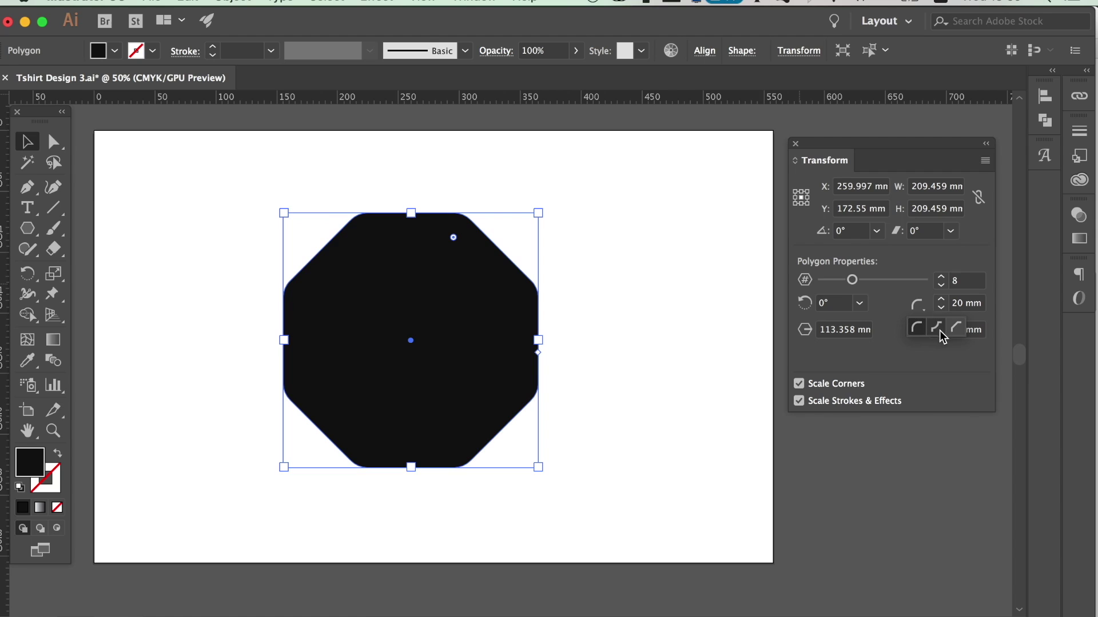
left_click(939, 331)
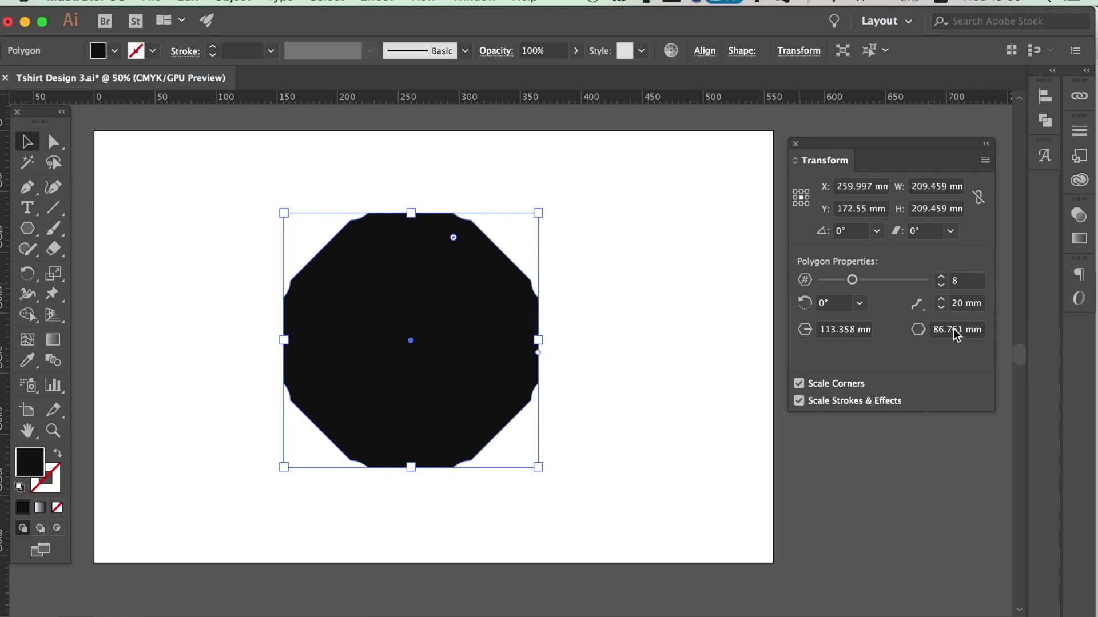
key("super+1")
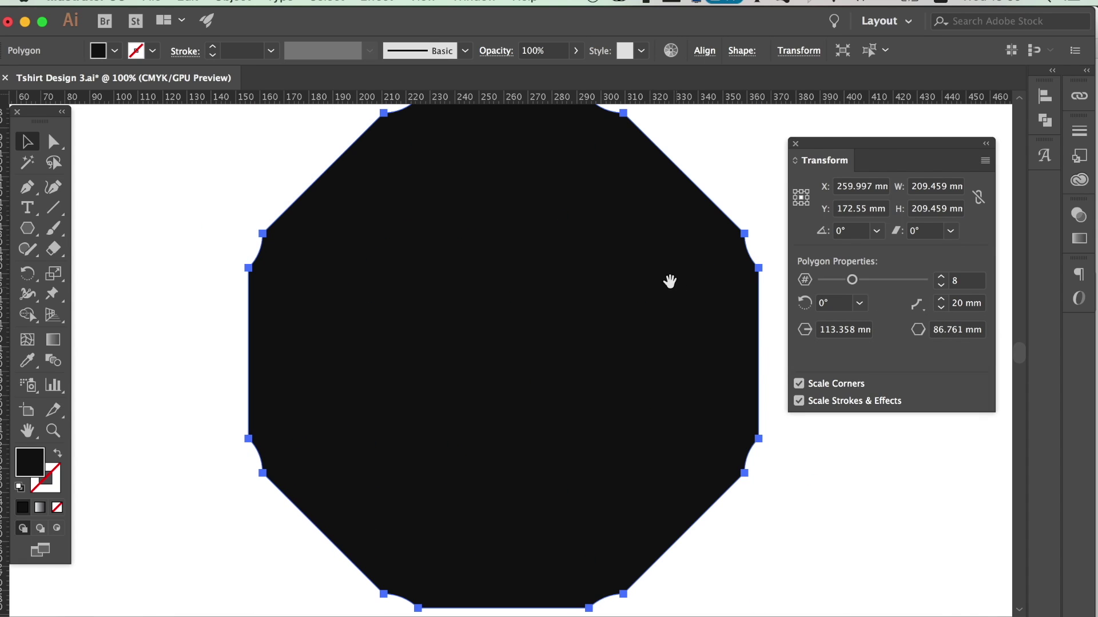
left_click_drag(669, 282, 640, 364)
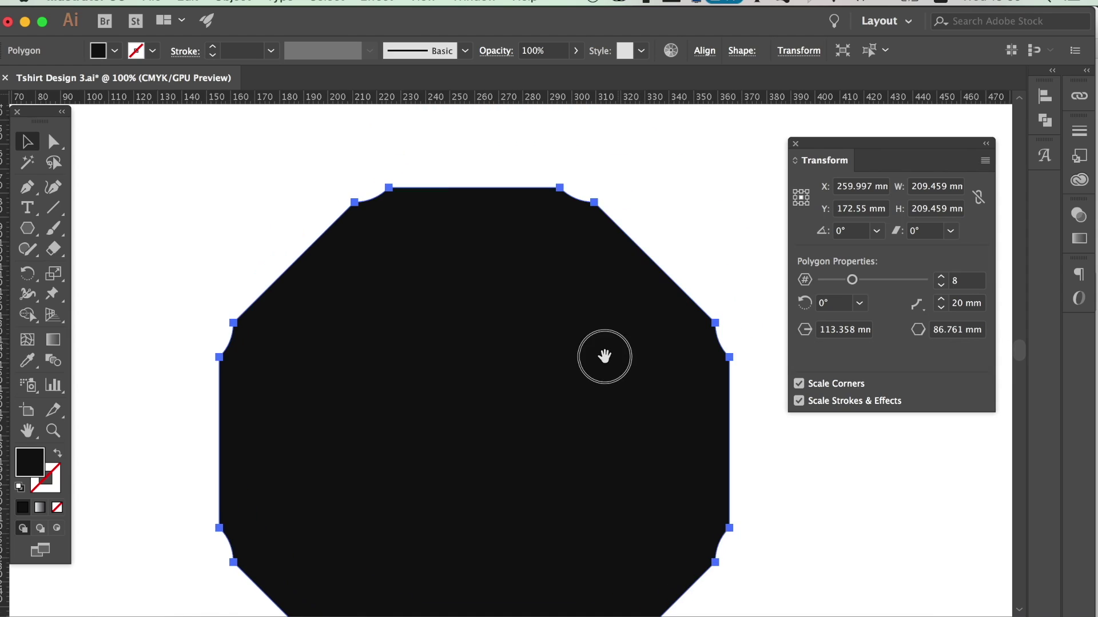
Try Chamfer corners, return to Round, and drag the top-left corner into one wide curve
left_click(918, 306)
left_click(959, 330)
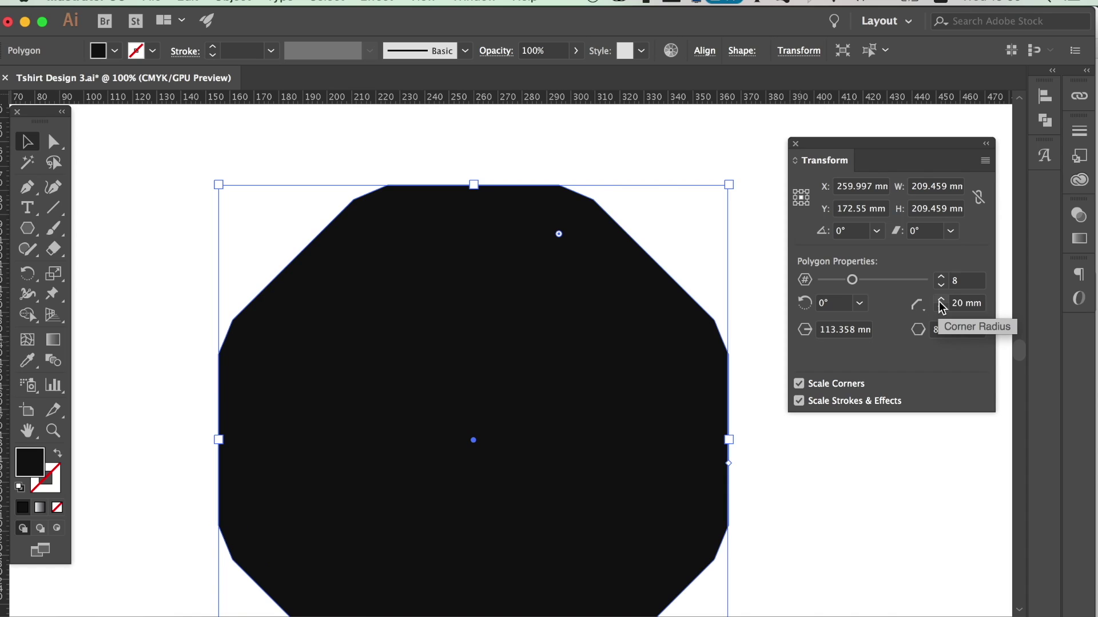
left_click(918, 306)
left_click(918, 330)
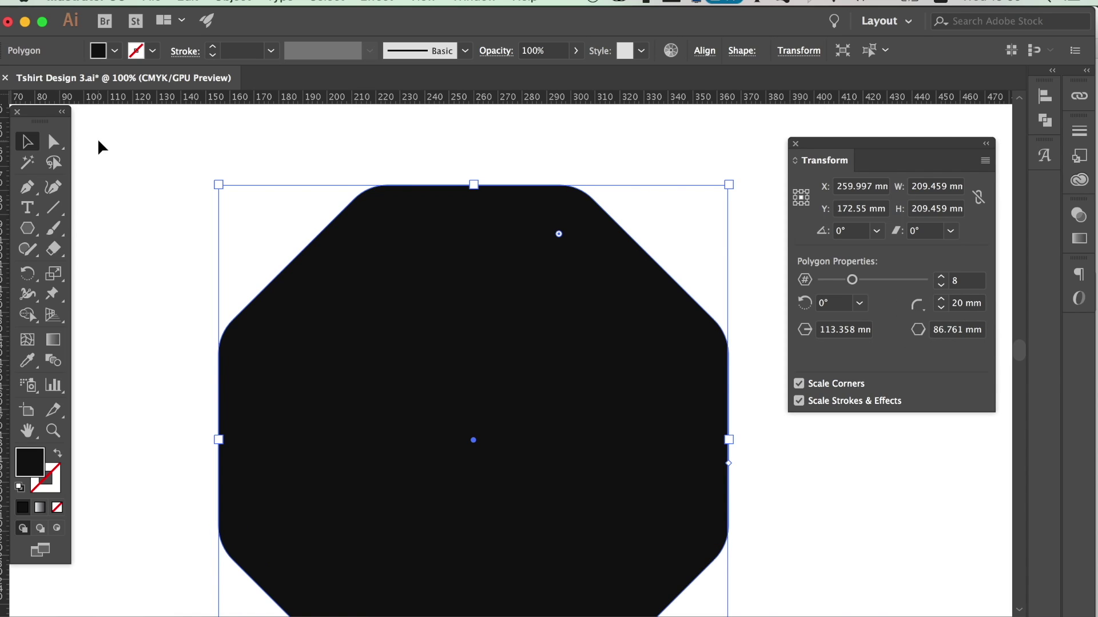
left_click(53, 142)
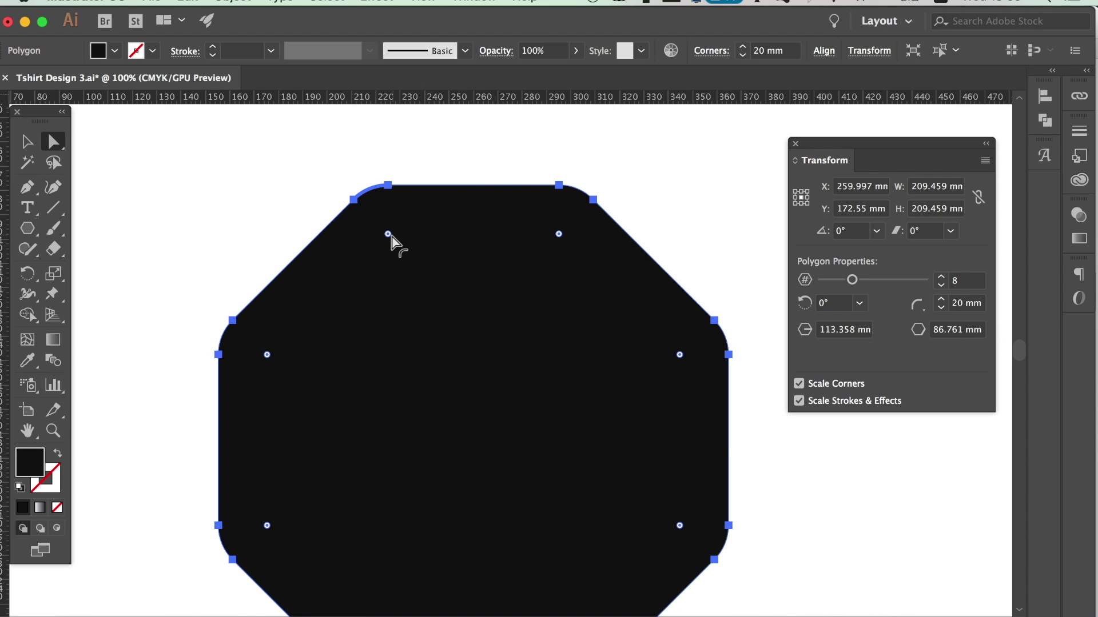
left_click_drag(387, 235, 602, 519)
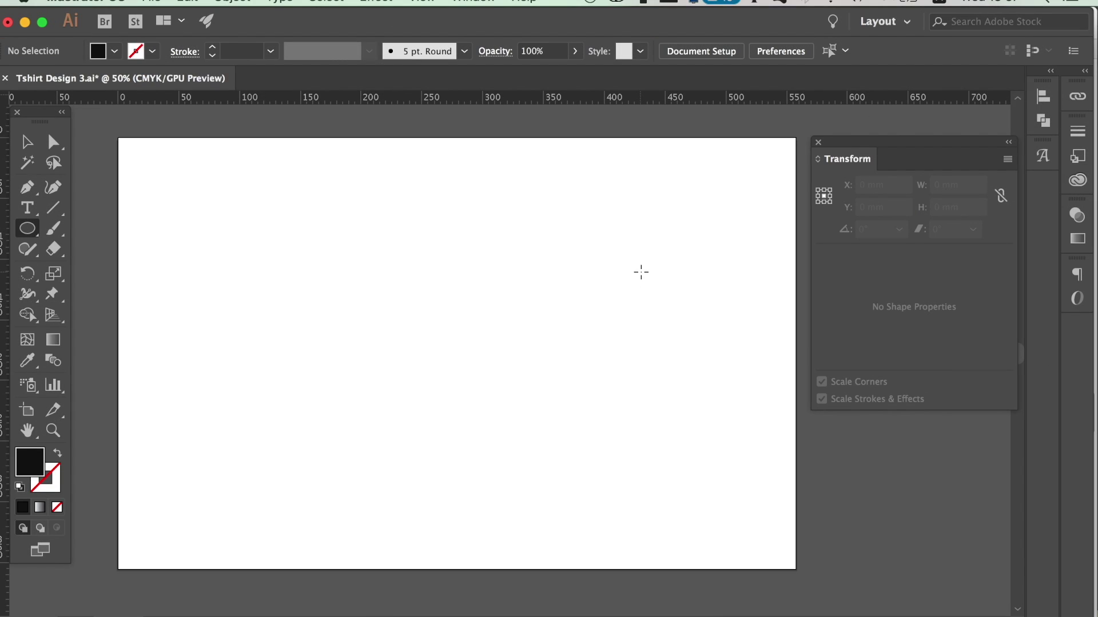
Draw a black circle with the Ellipse tool and nudge it slightly down and right
key("l")
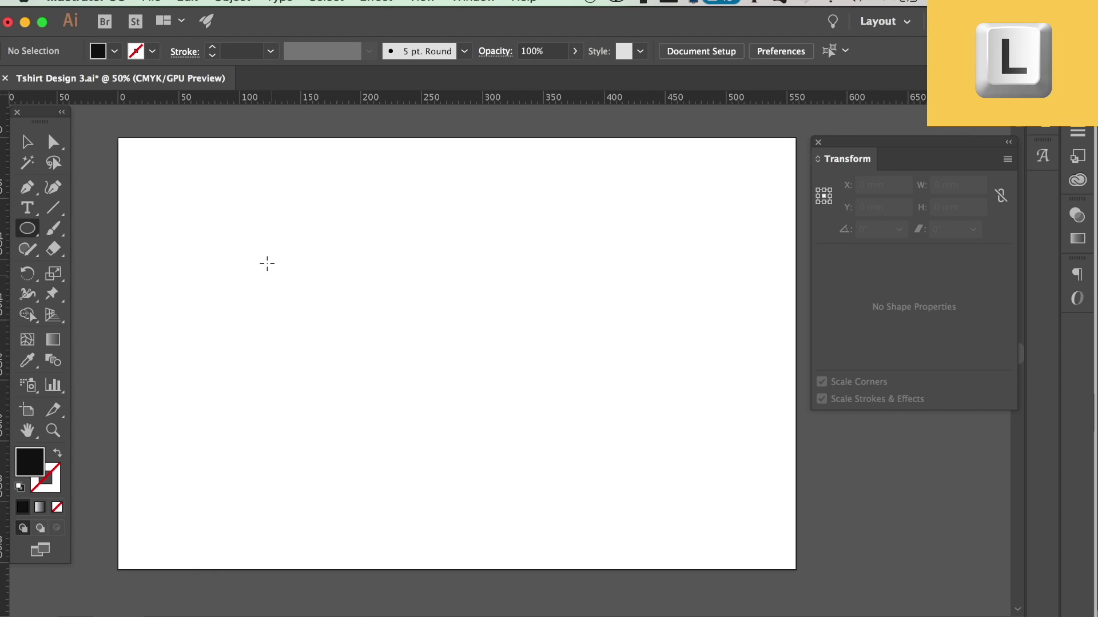
left_click_drag(298, 206, 533, 440)
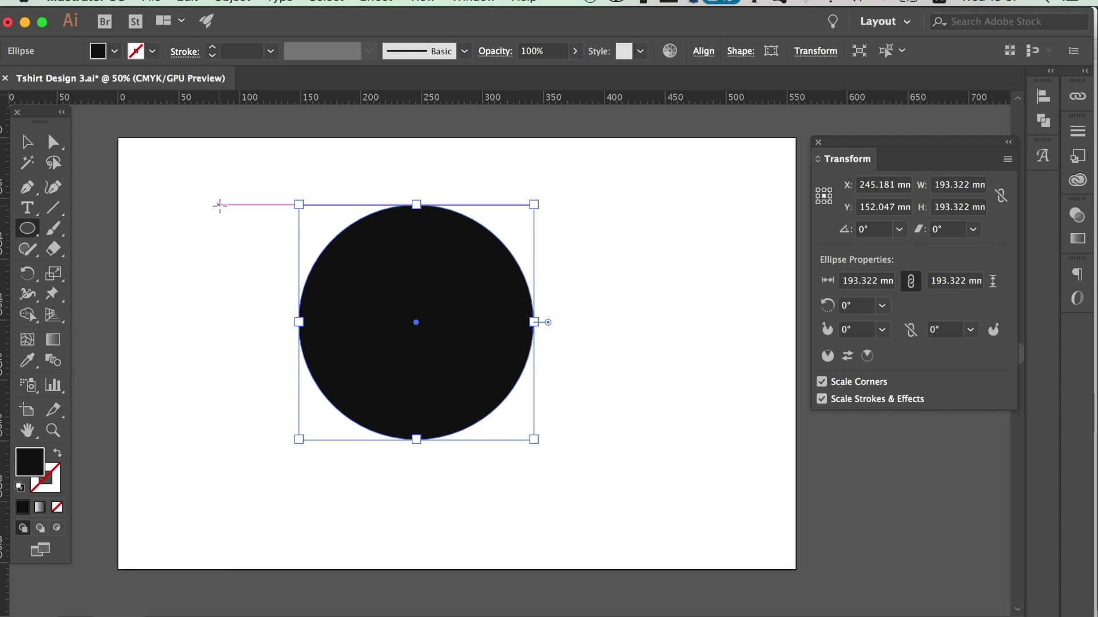
key("v")
left_click(220, 212)
left_click_drag(521, 296, 524, 328)
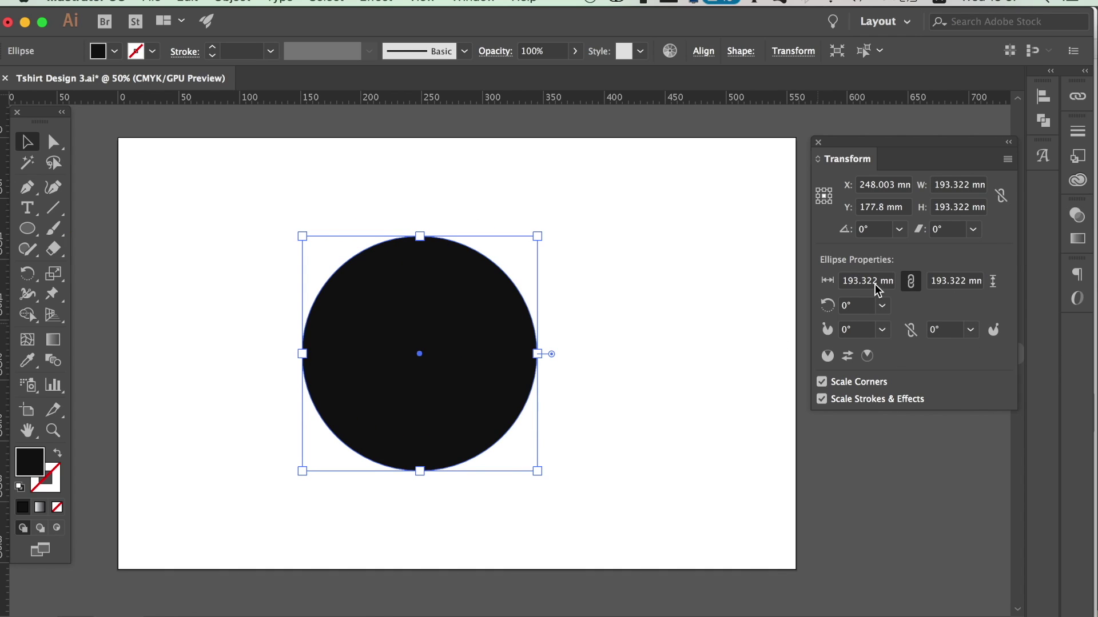
Experiment with 60° pie start and end angles and the swap button, ending with end angle 0°
left_click(883, 332)
left_click(901, 402)
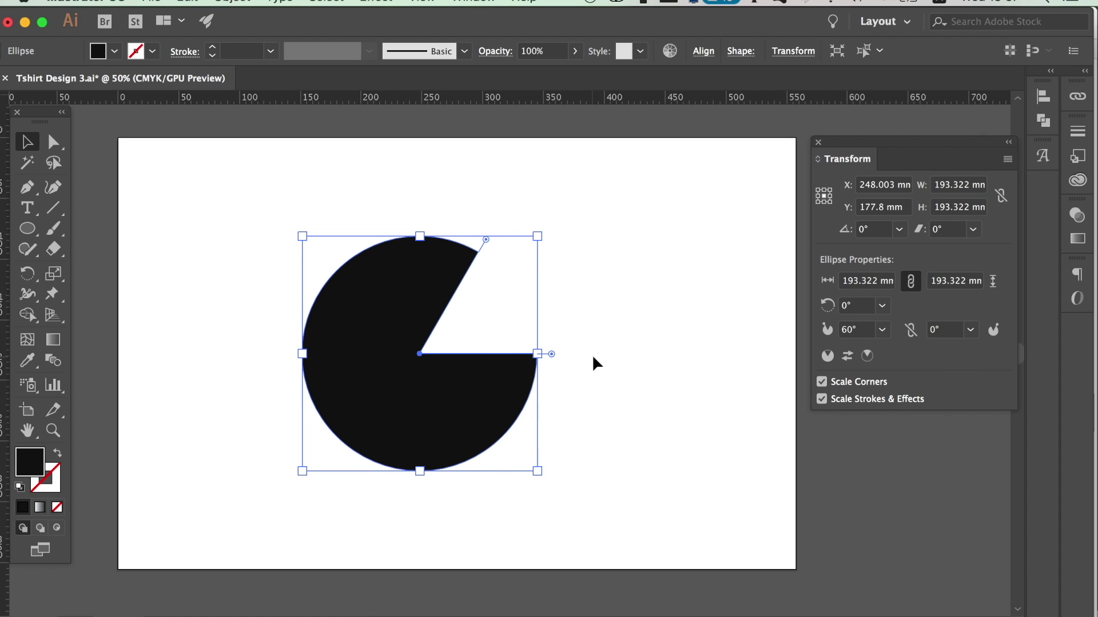
left_click(971, 330)
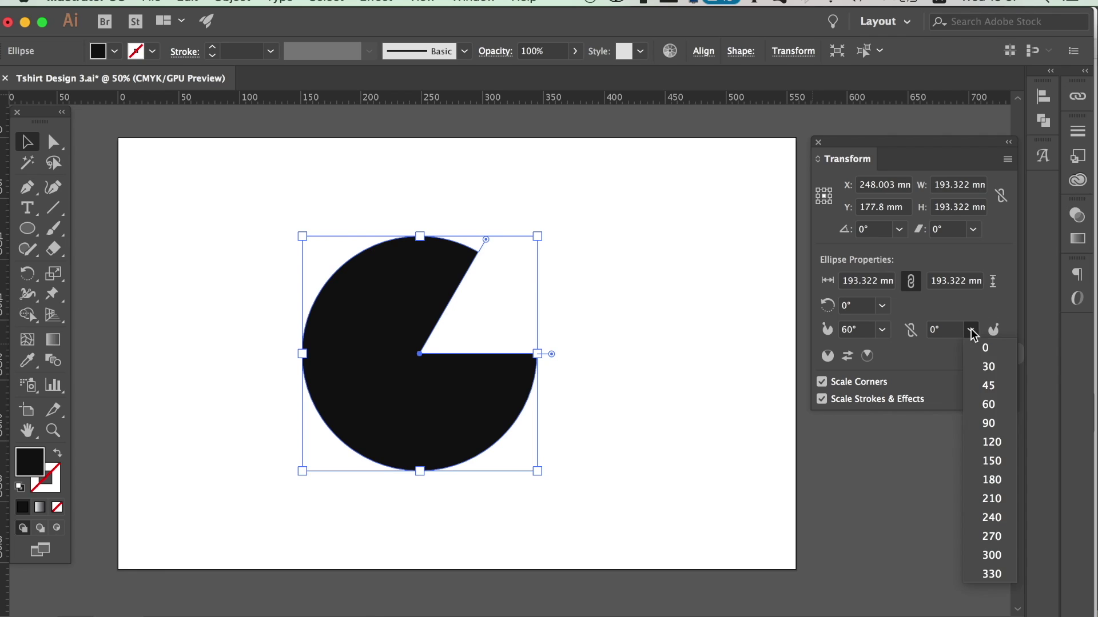
left_click(985, 408)
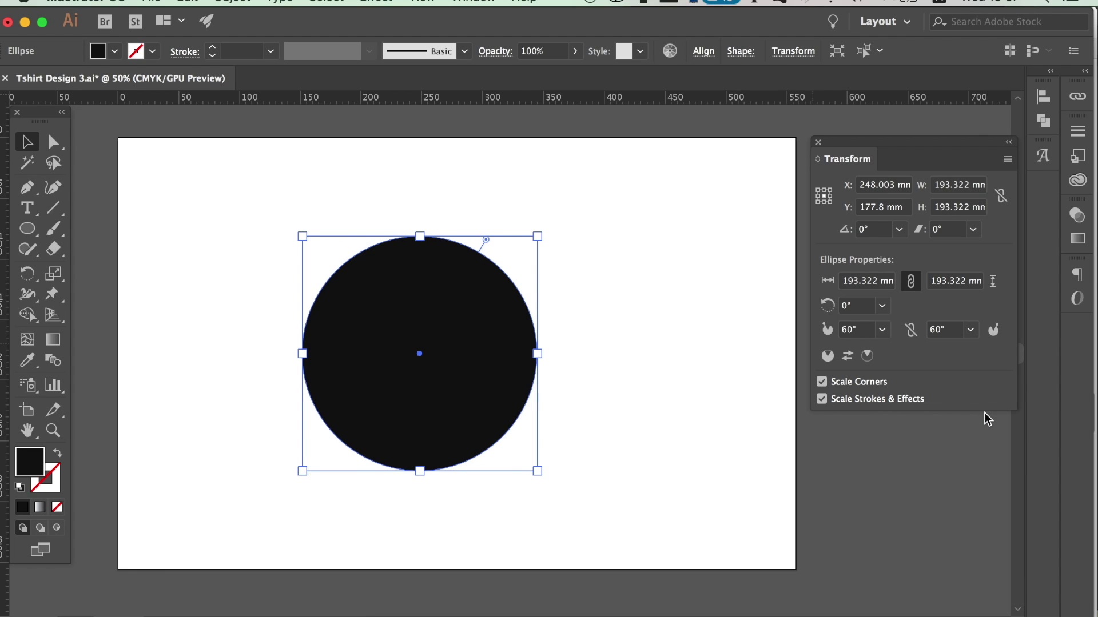
left_click(970, 331)
left_click(985, 349)
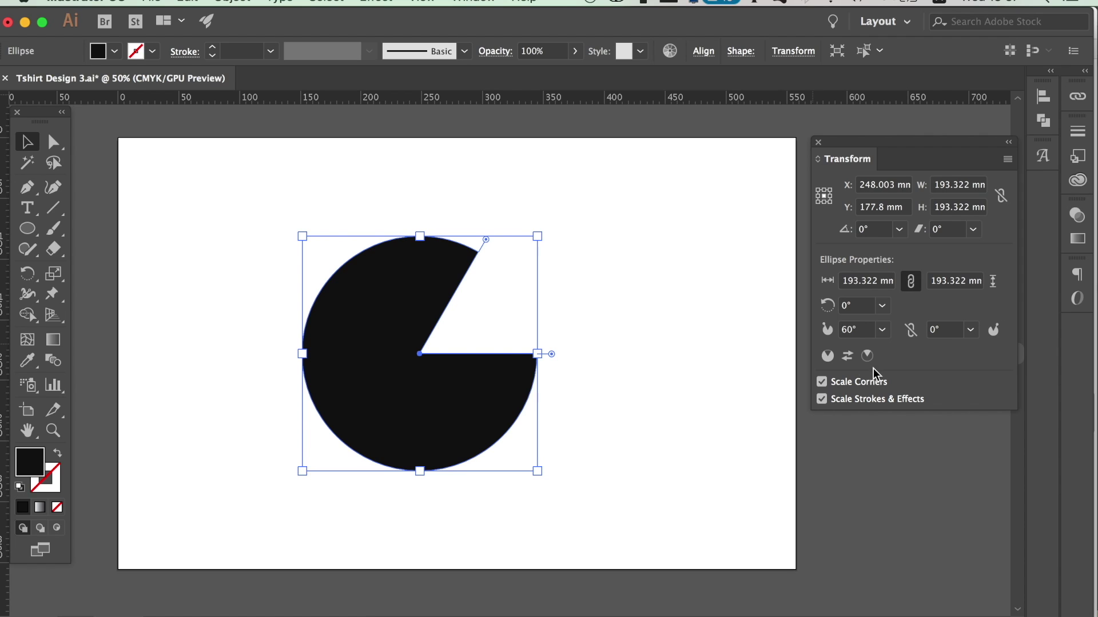
left_click(849, 357)
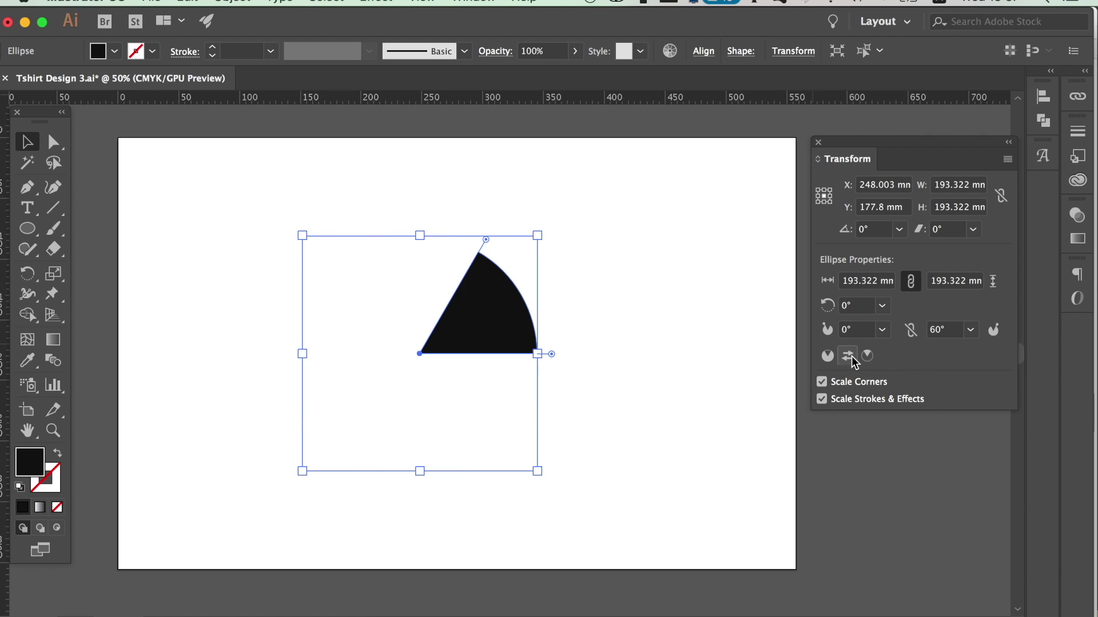
left_click(848, 357)
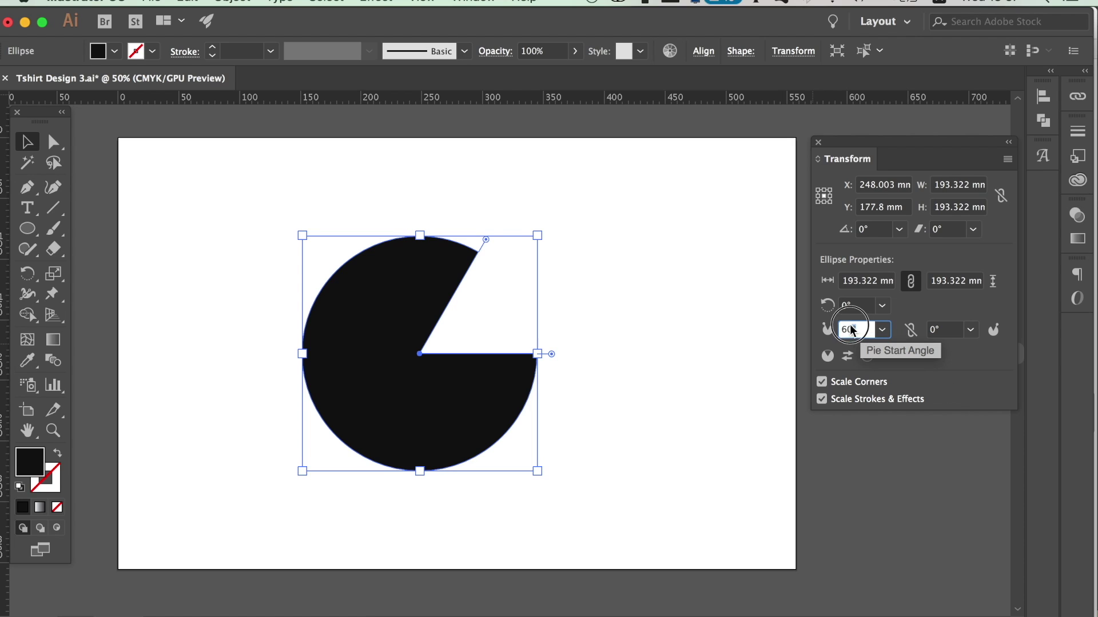
Set the Pie Start Angle to 340° to leave a thin wedge
left_click(825, 332)
type("3")
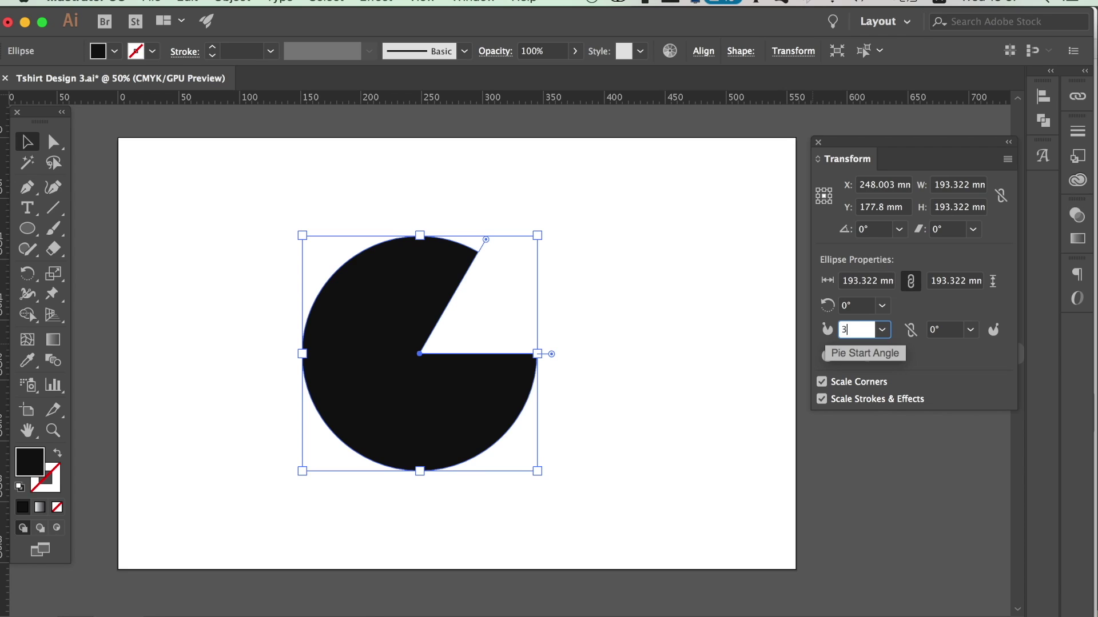
type("40")
key("Return")
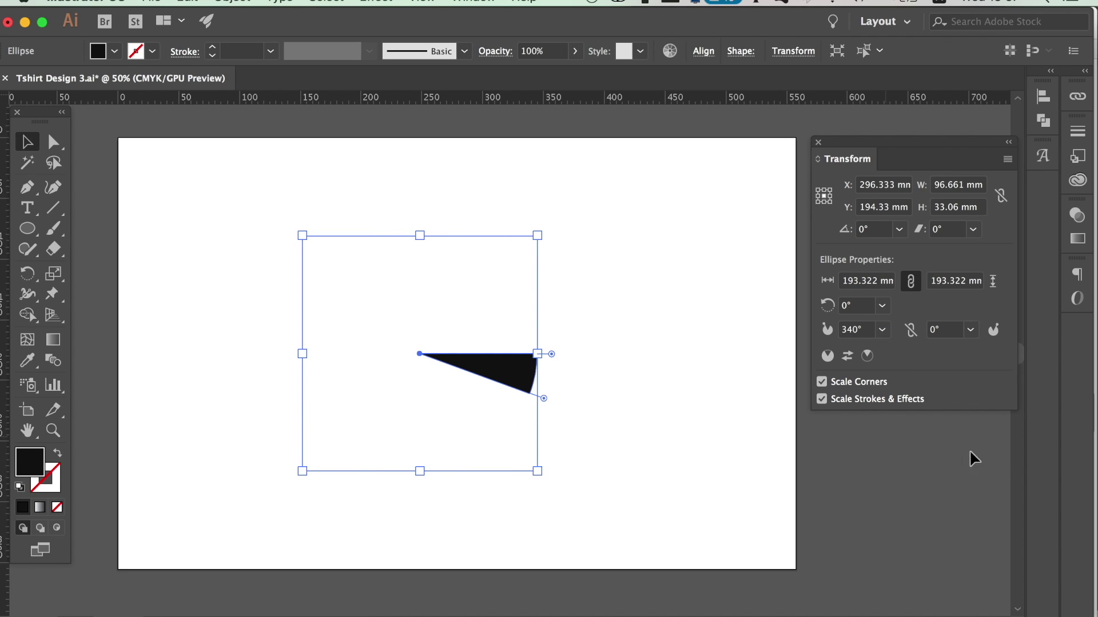